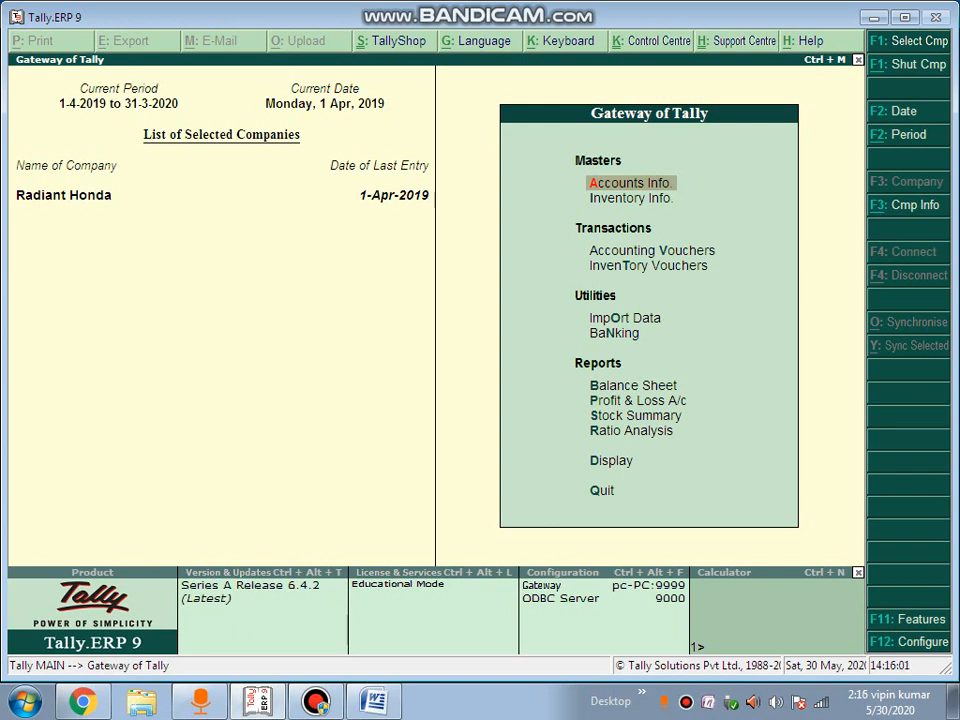
Enable multi-currency in the company's accounting features
key("F11")
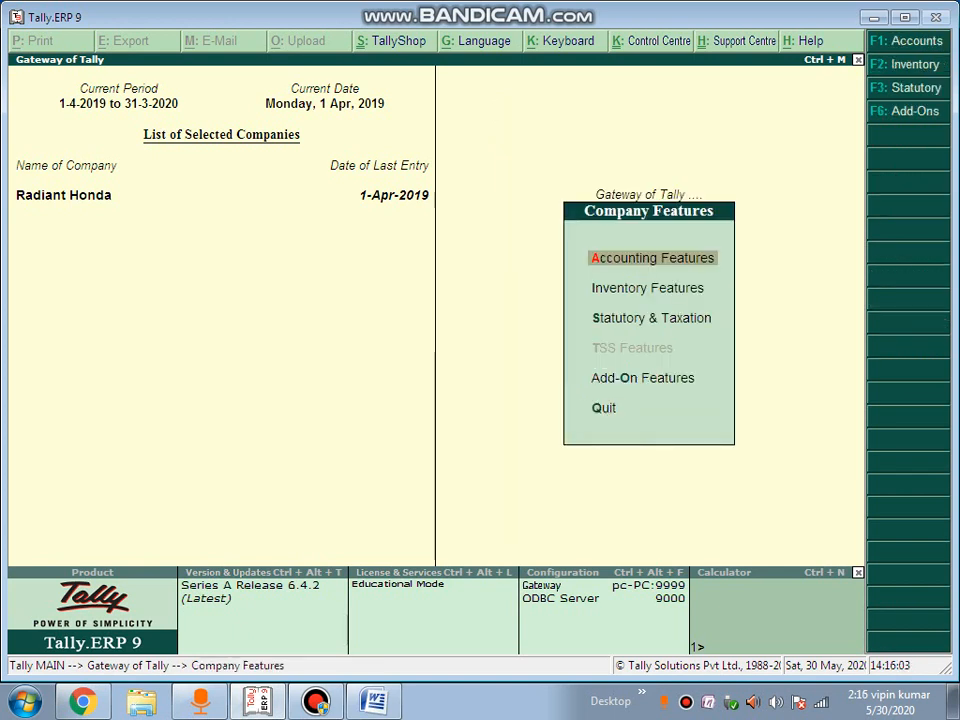
key("Down")
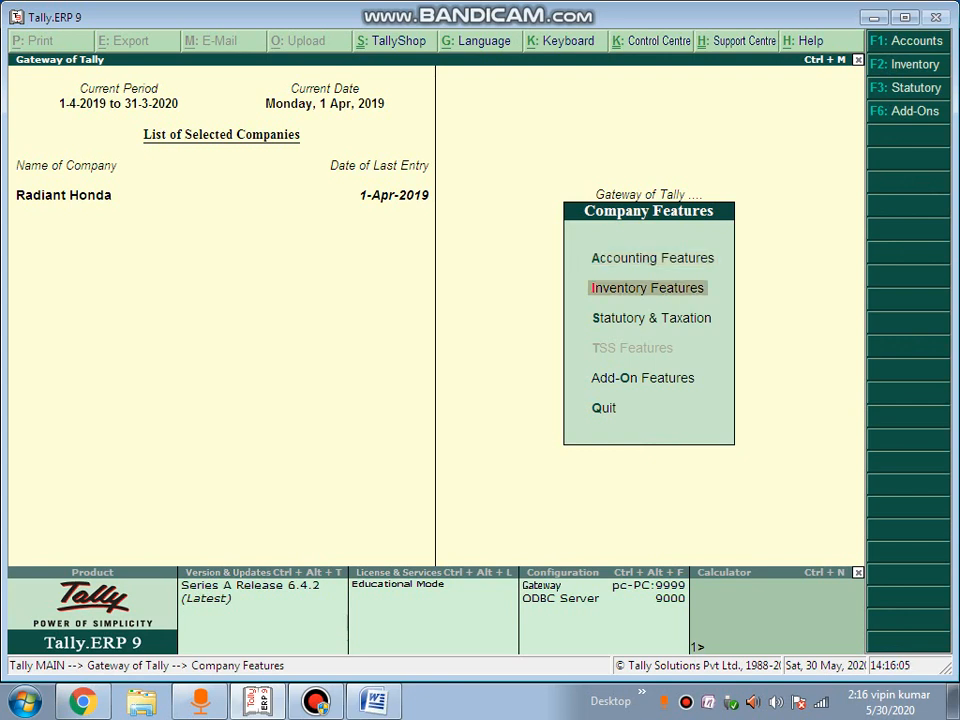
key("Down")
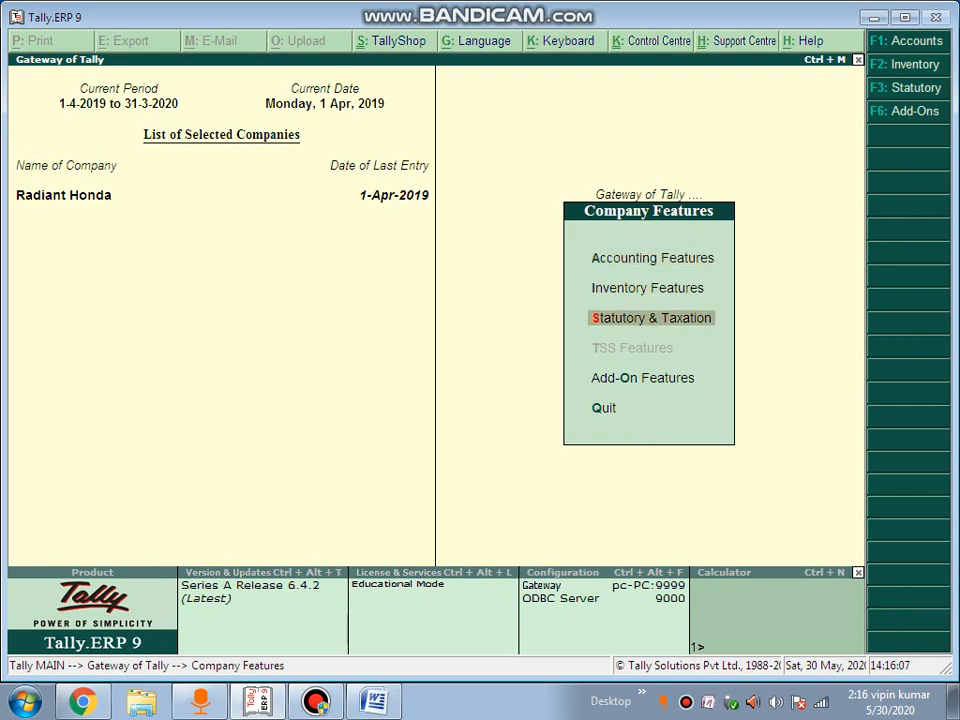
key("Up")
key("Up")
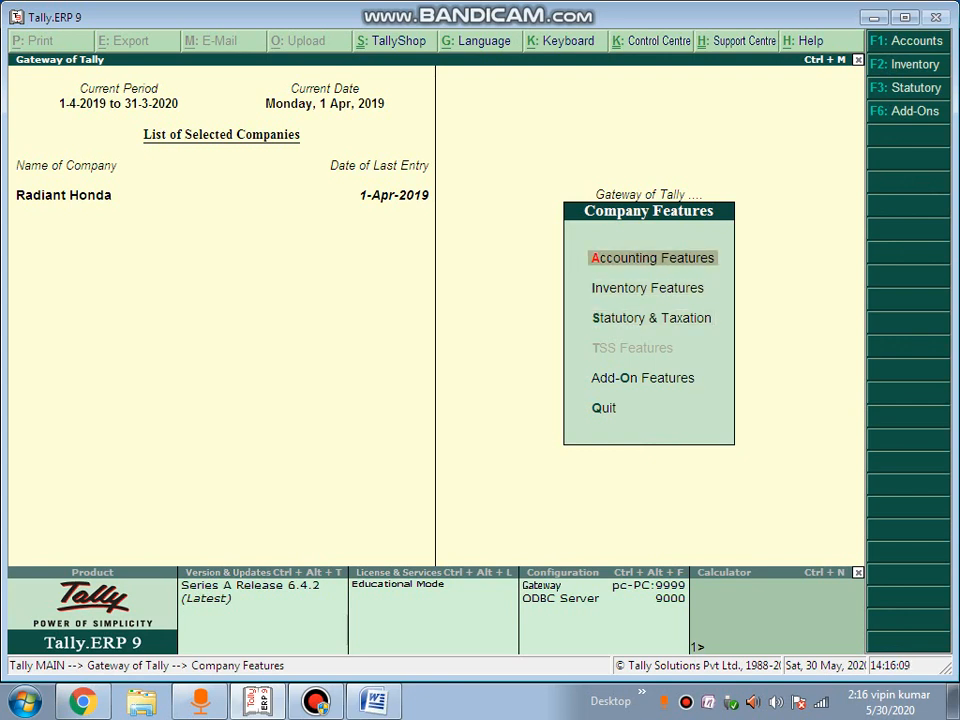
key("Return")
key("Return")
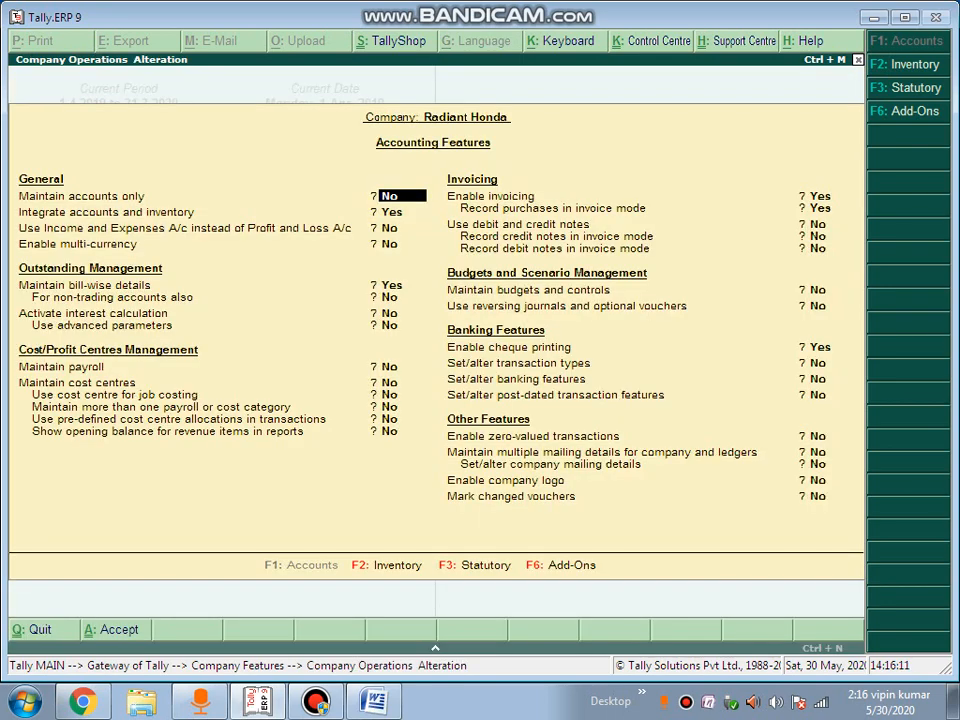
key("Return")
key("Return")
key("Return")
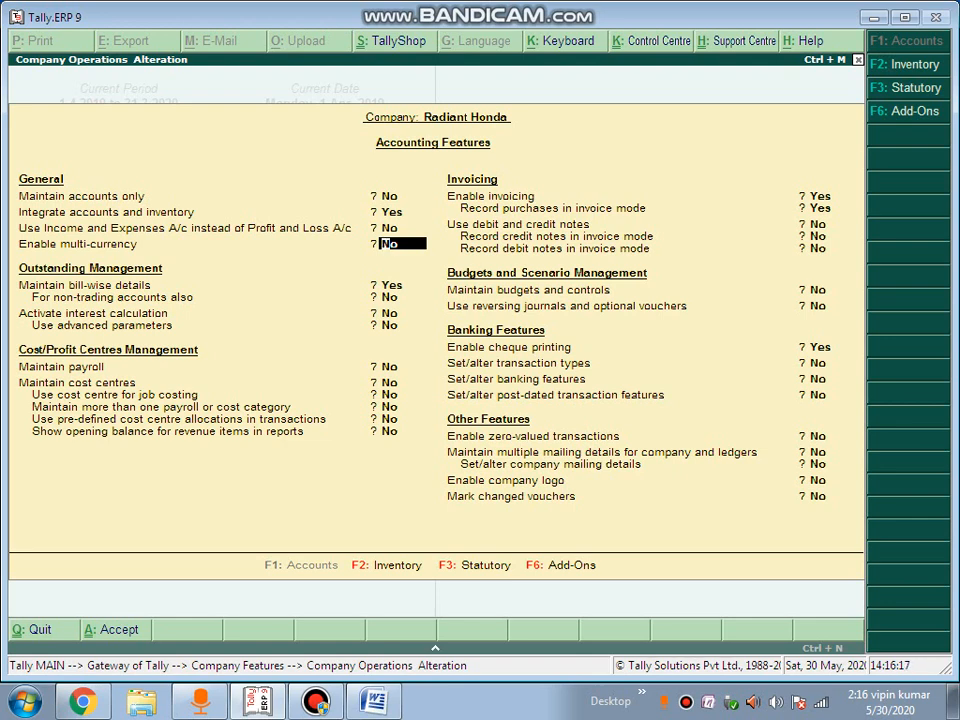
type("yes")
key("Return")
Keep the remaining accounting features as they are and save the company feature settings
key("Return")
key("Return")
key("Return")
key("Return")
key("Return")
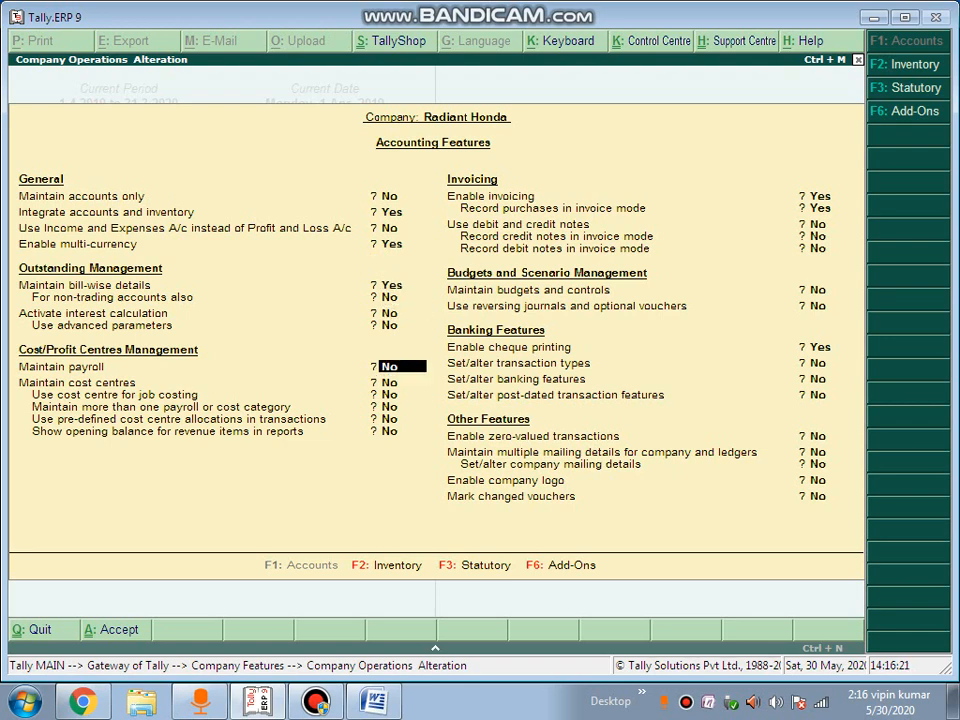
key("Return")
key("Return")
key("Return")
key("Return")
key("Return")
key("Return")
key("Return")
key("Return")
key("Return")
key("Return")
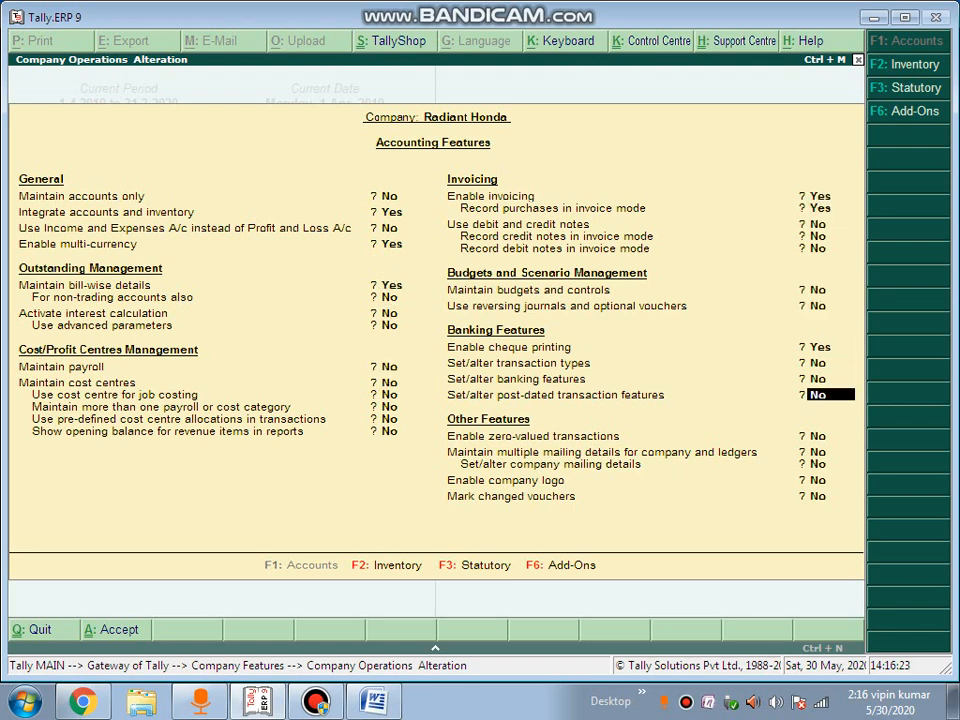
key("Return")
key("Return")
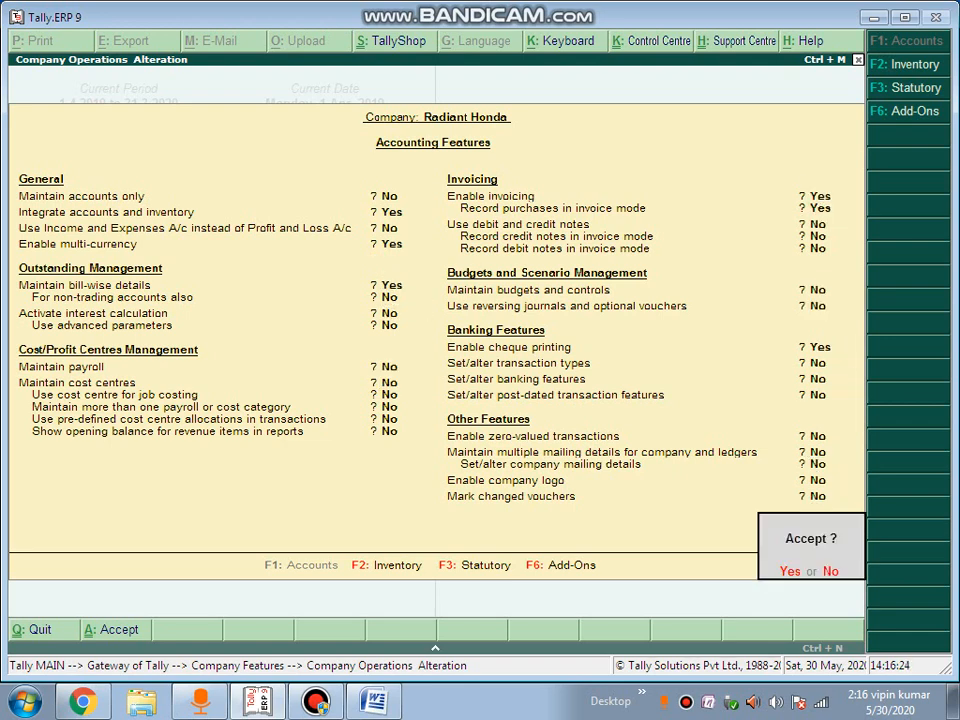
key("Return")
key("Escape")
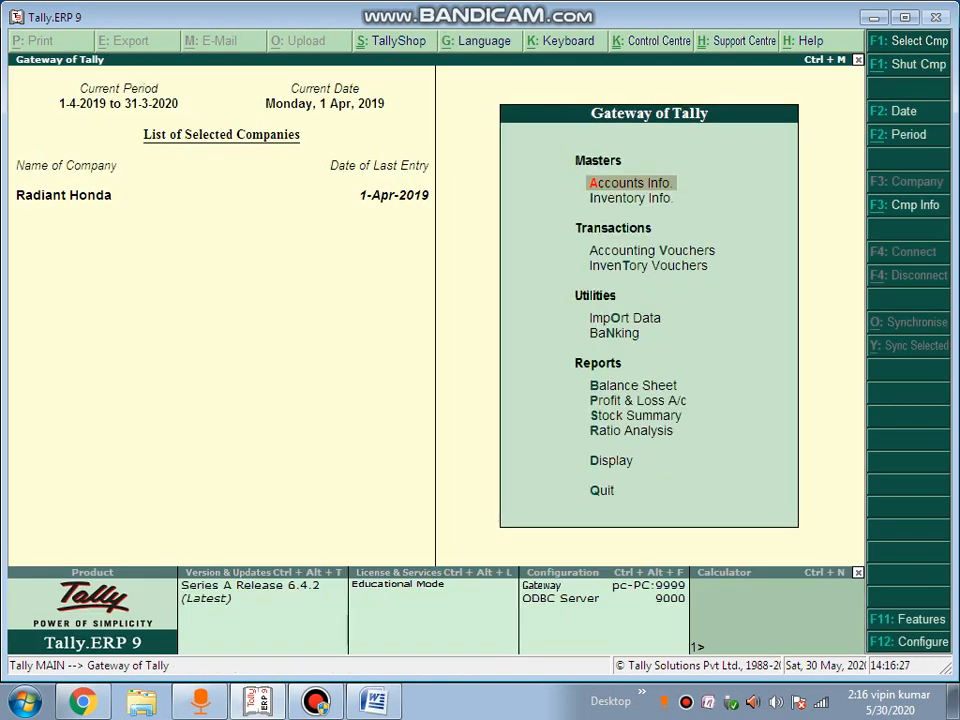
Display the list of currencies already defined for the company
key("Return")
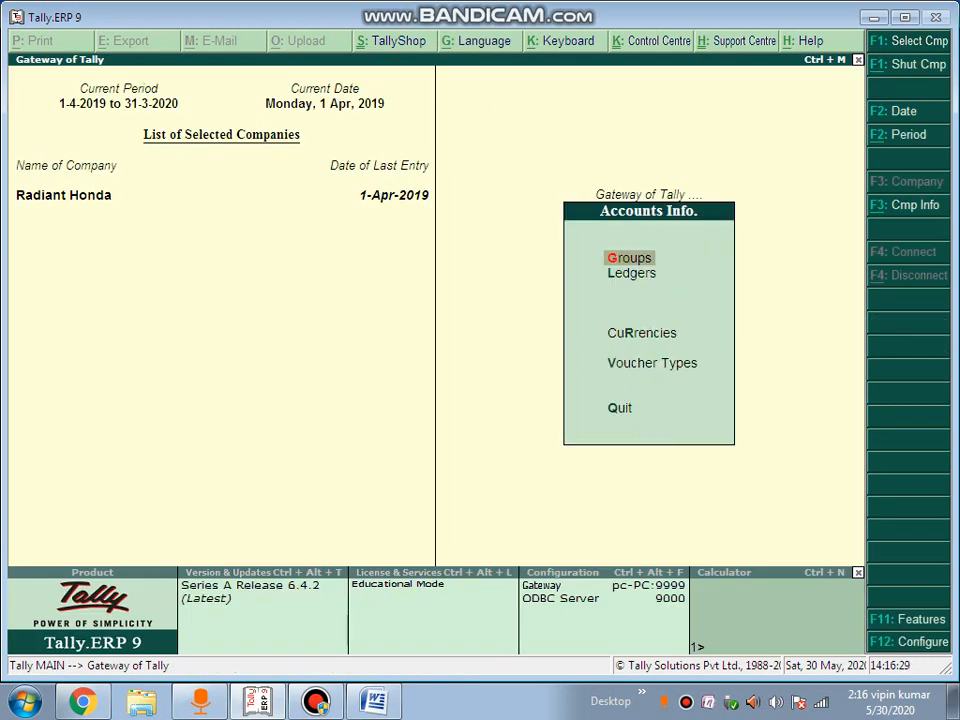
key("Down")
key("Down")
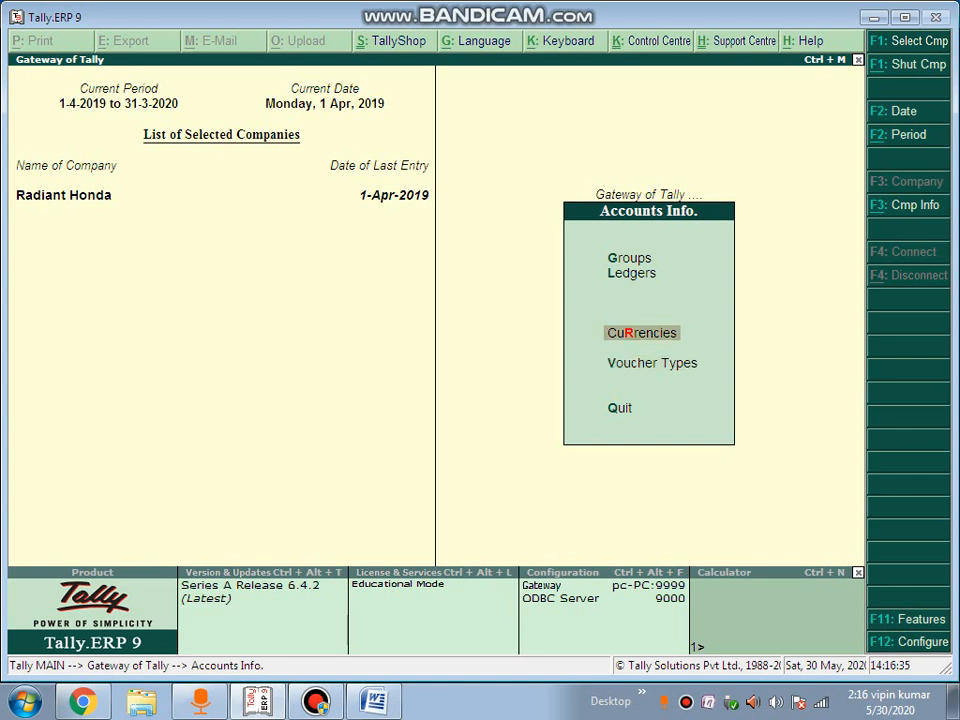
key("Return")
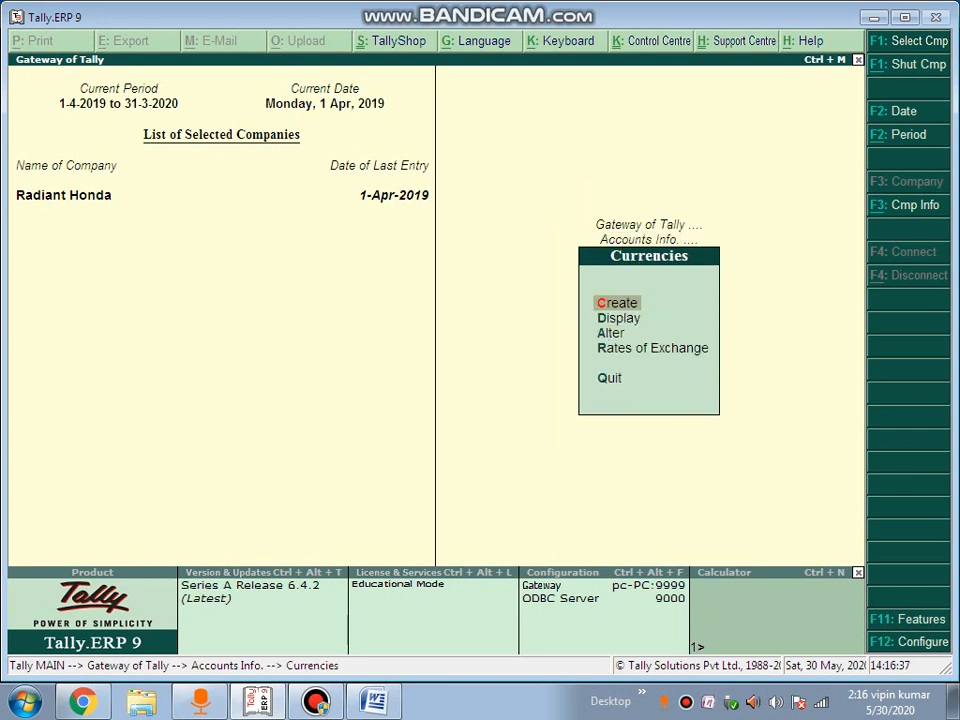
key("Down")
key("Return")
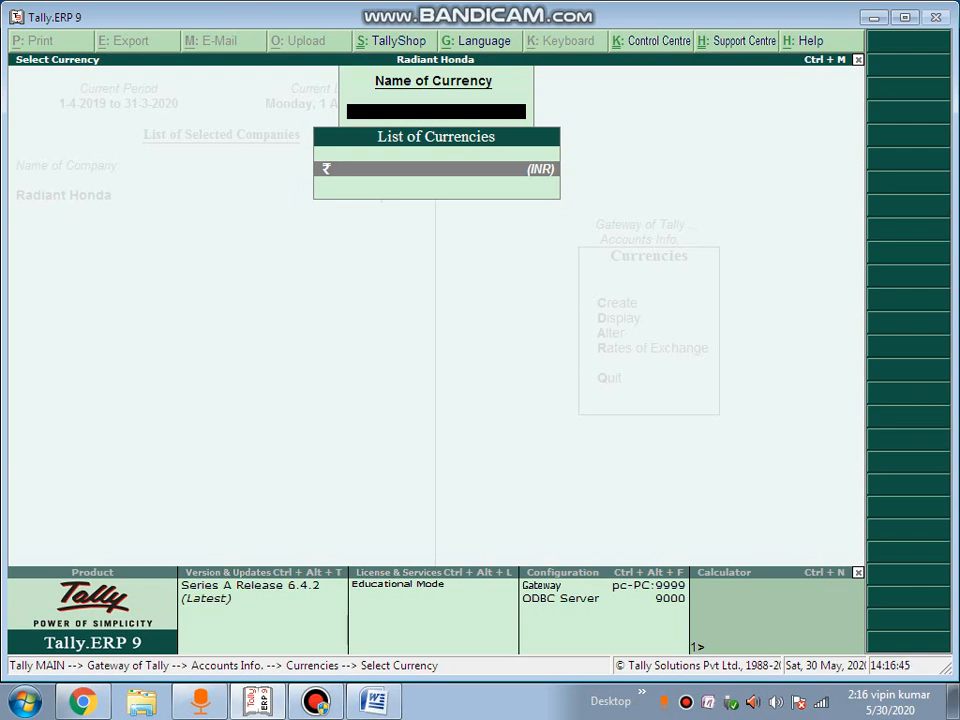
key("Escape")
Start a new currency with the symbol $ and the formal name Dollar
key("Up")
key("Return")
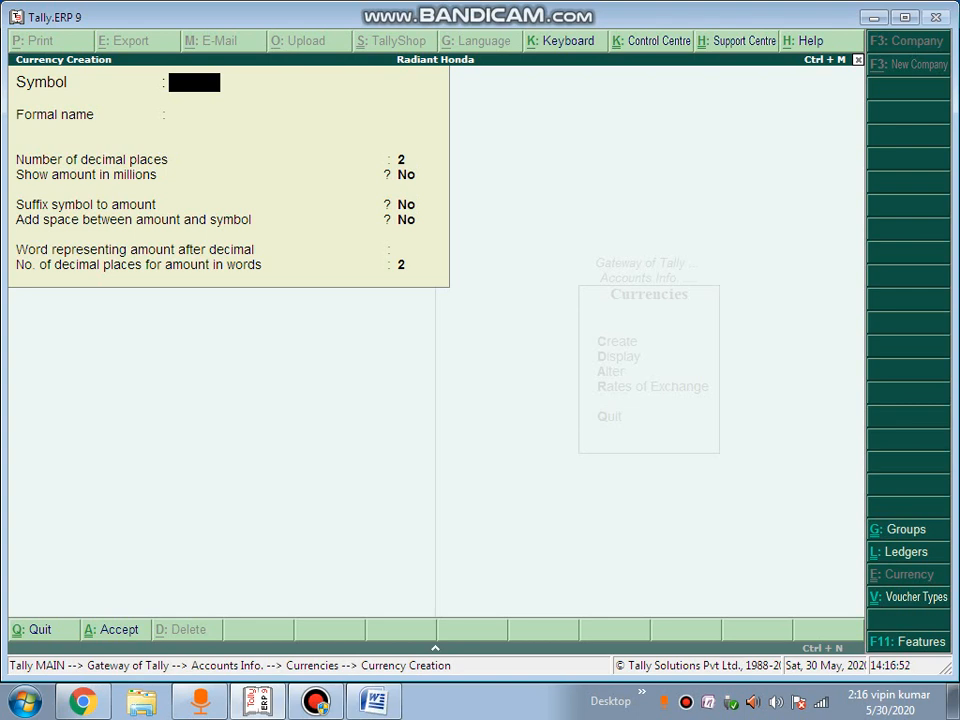
type("$")
key("Return")
type("Dollar")
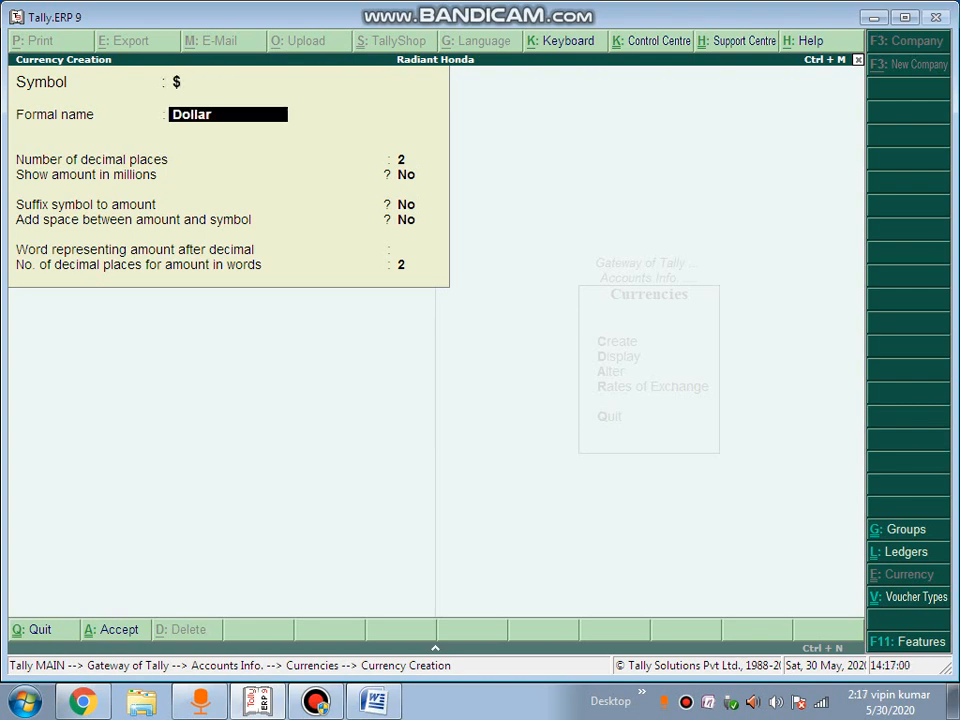
key("Return")
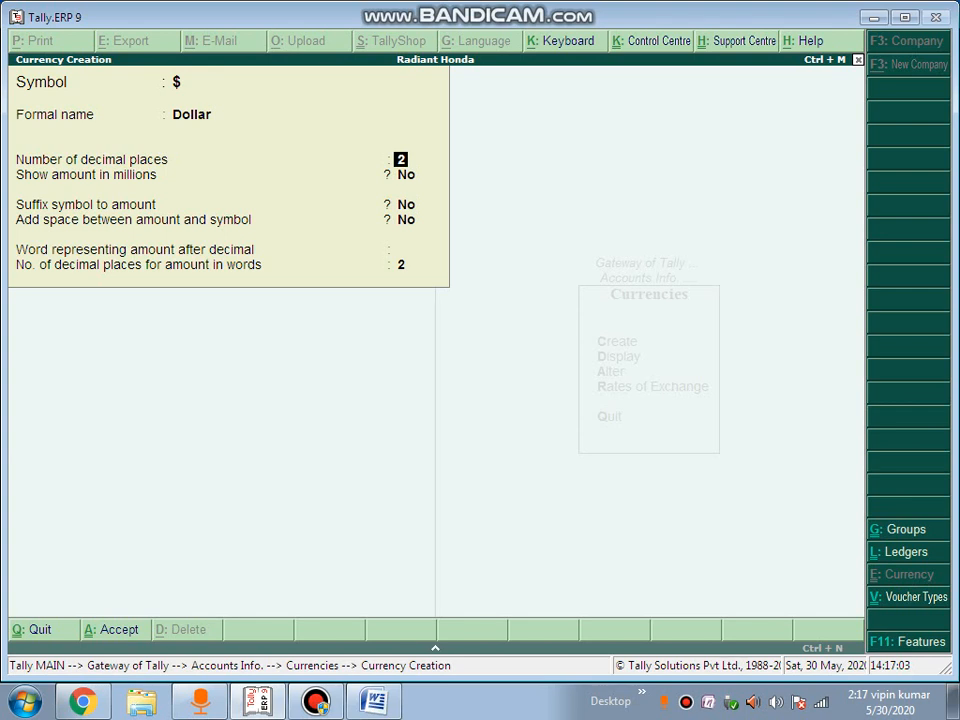
Keep 2 decimal places and the other default options for the Dollar currency, and save it
key("Return")
key("Return")
key("Return")
key("Return")
key("Return")
key("Return")
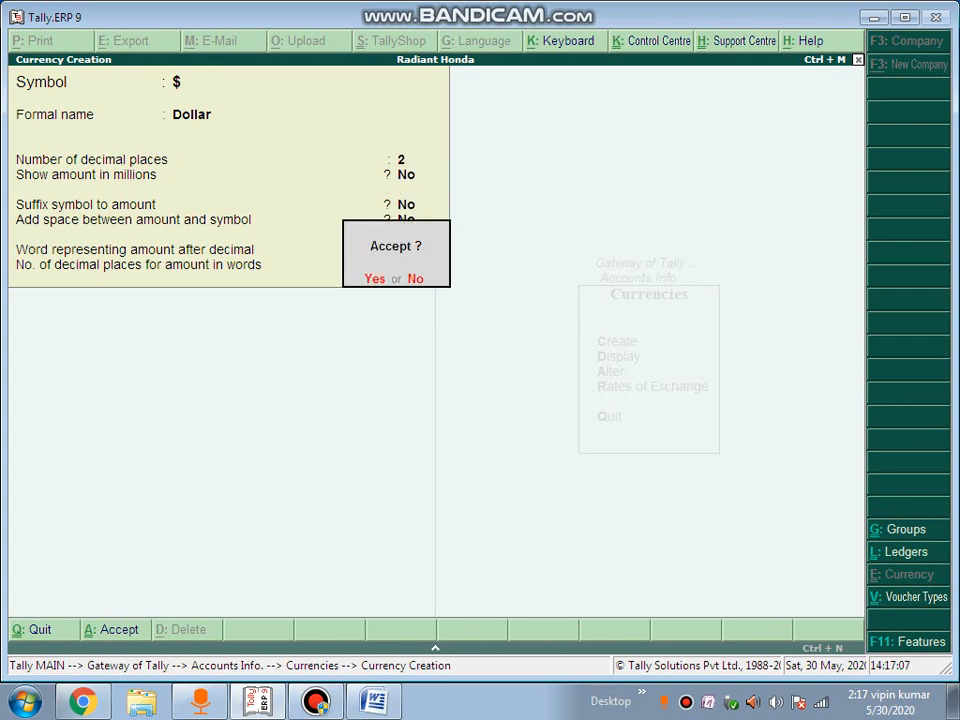
key("Return")
Check the currency list for the newly created Dollar currency
key("Escape")
key("Return")
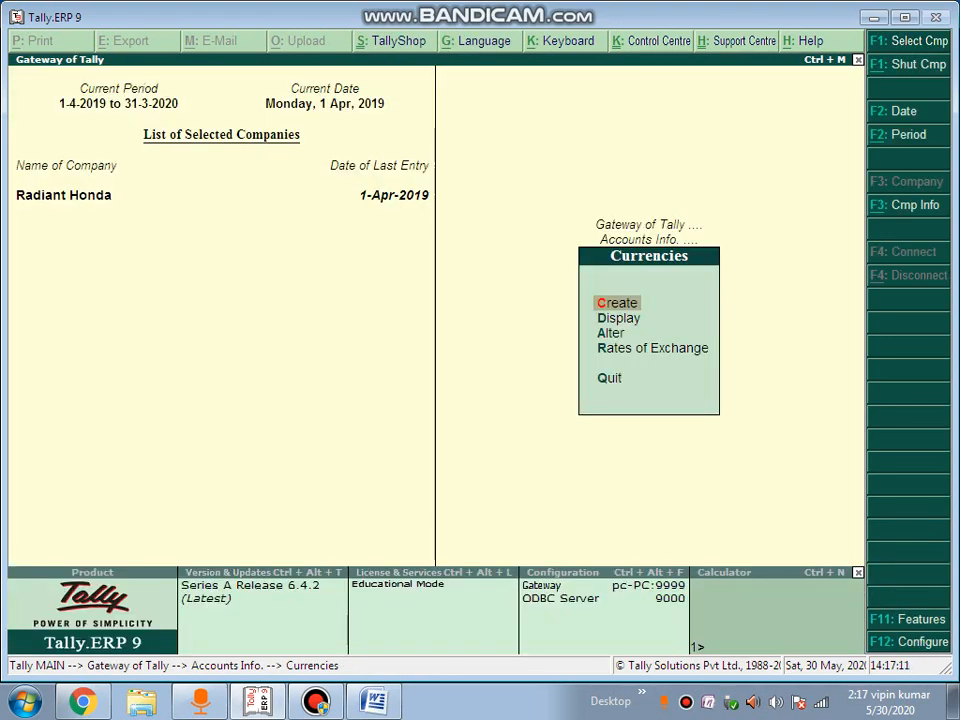
key("d")
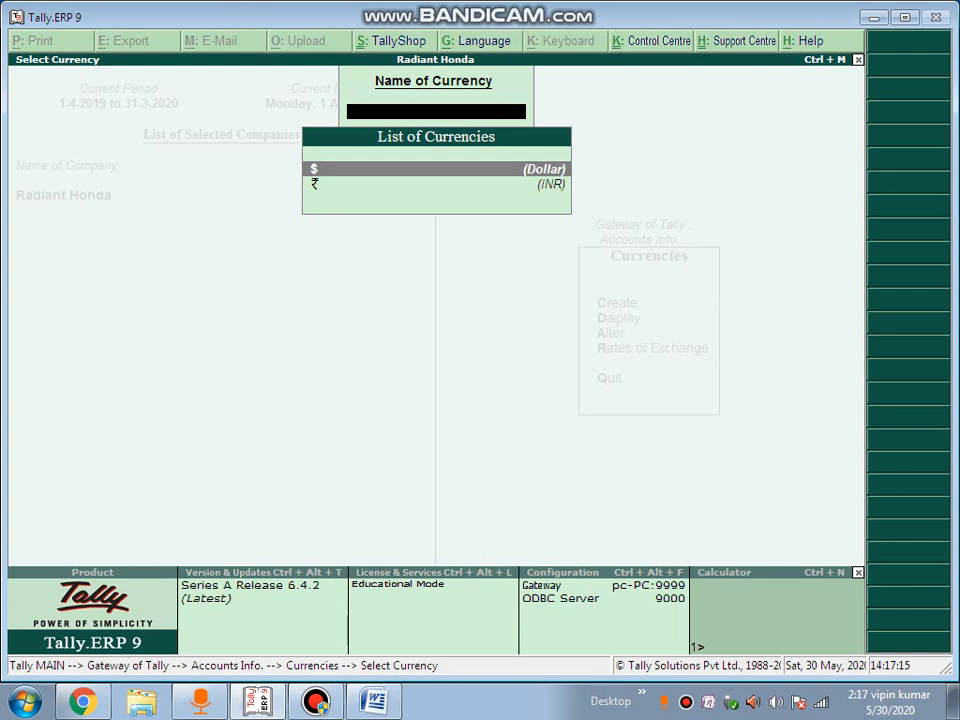
key("Escape")
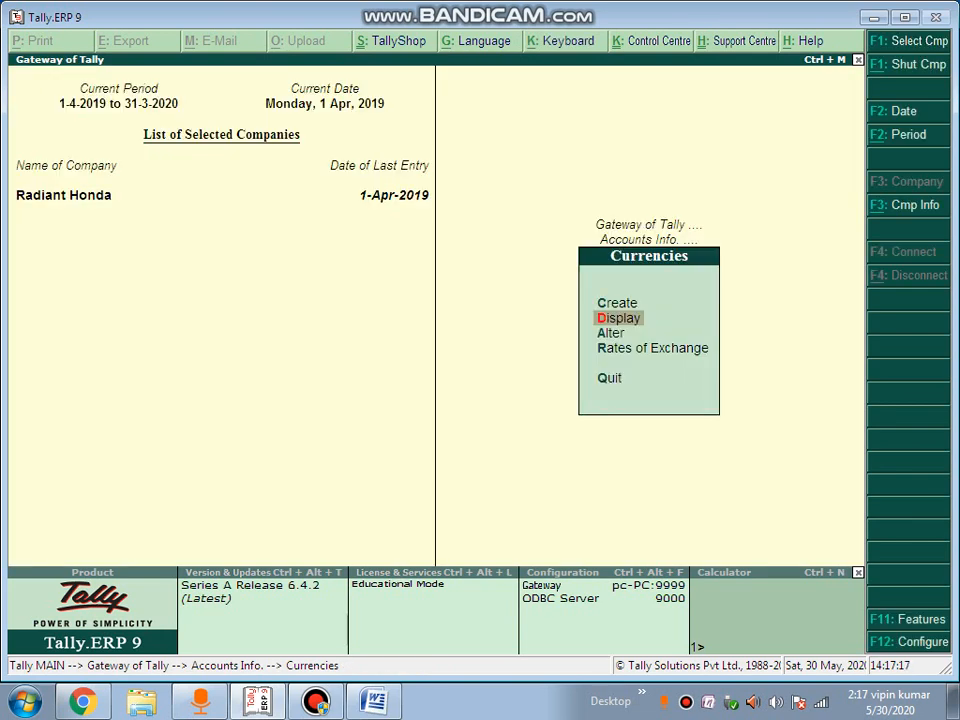
Set the Dollar's standard rate of exchange to 65 for the date 1-Apr-2019
key("Down")
key("Down")
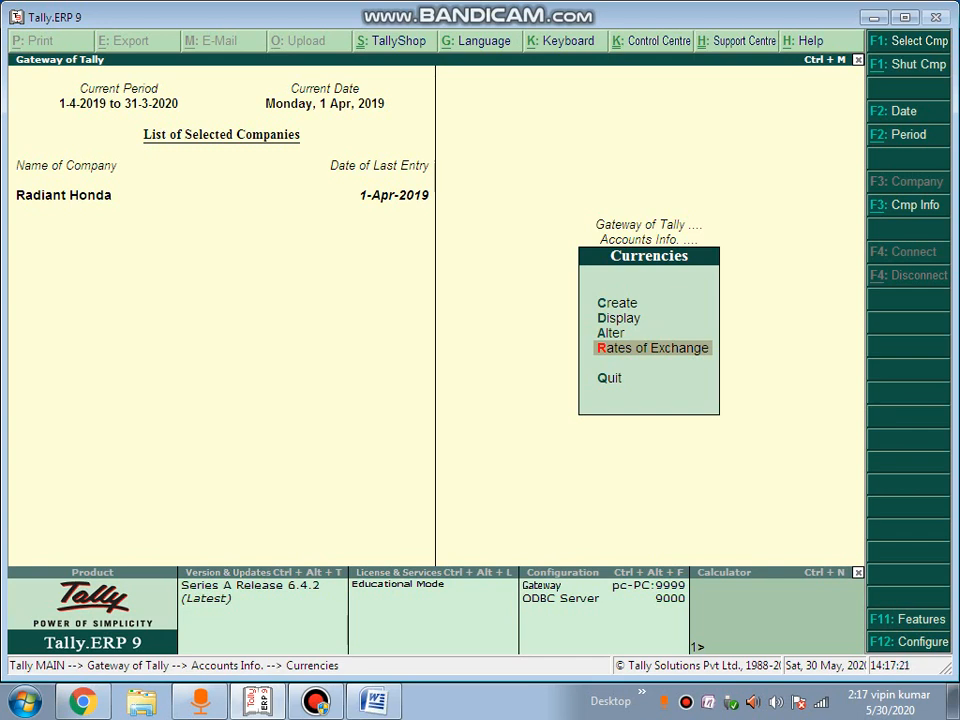
key("Return")
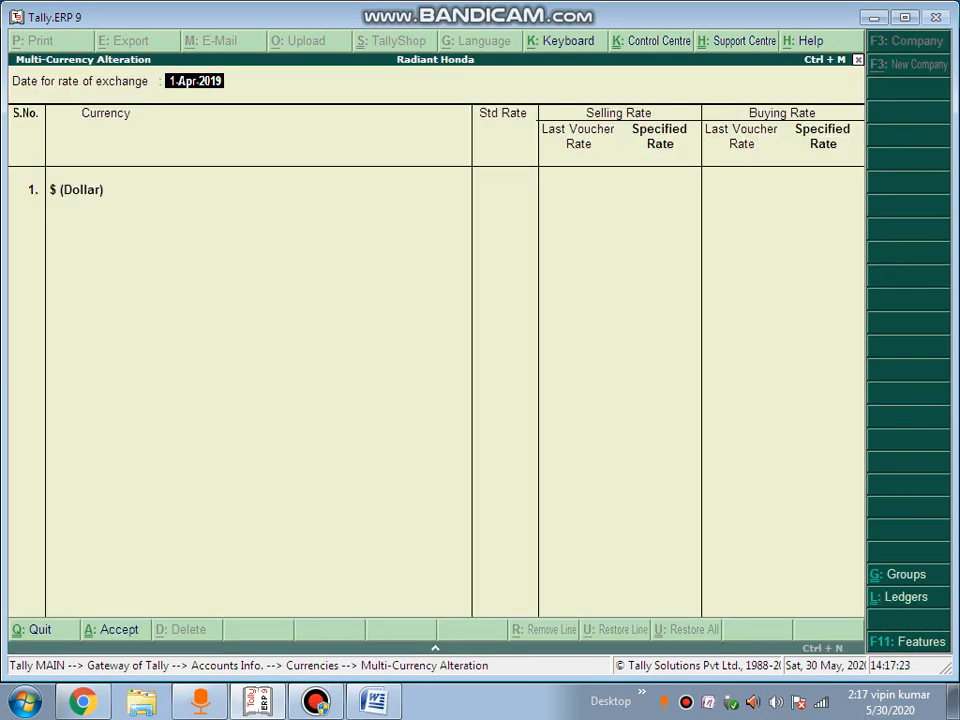
key("Return")
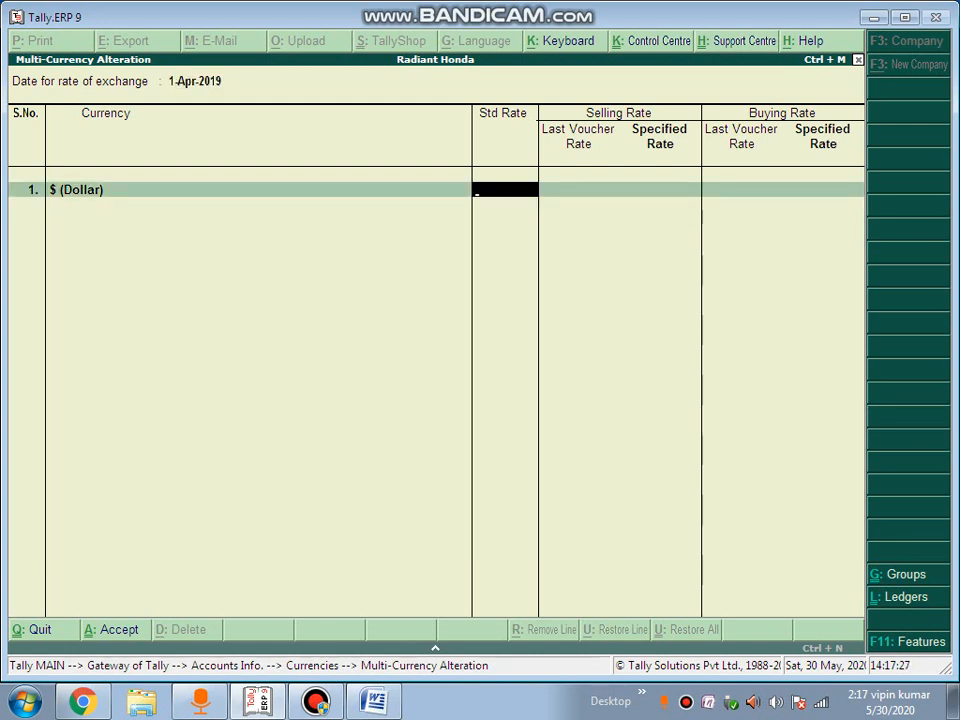
type("65")
key("Return")
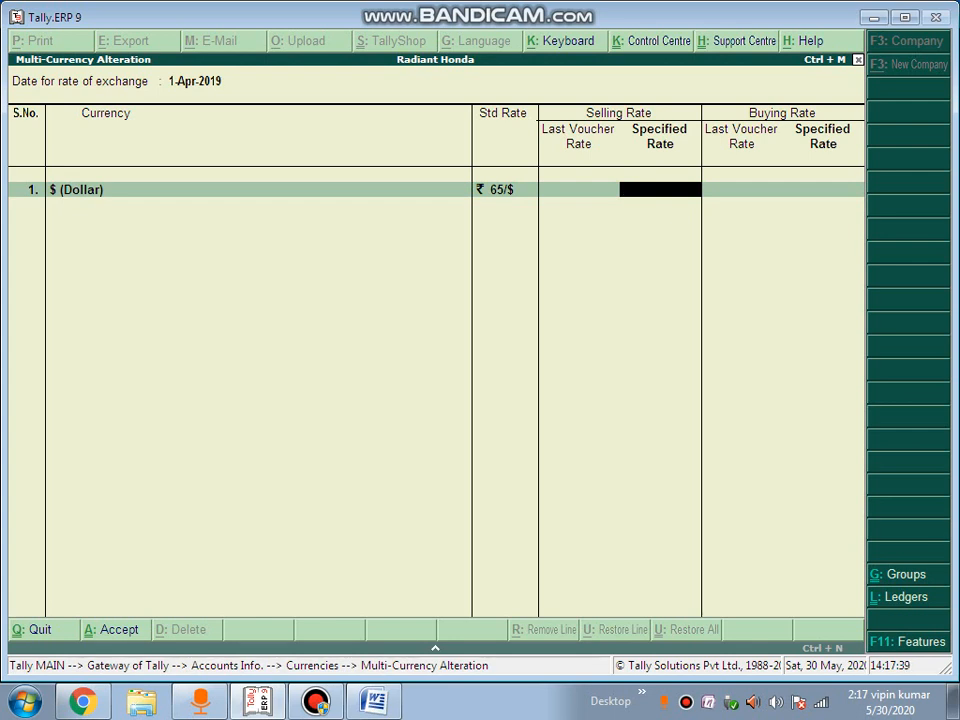
Set the Dollar's specified selling rate to 68 and specified buying rate to 65, and save the exchange rates
type("68")
key("Return")
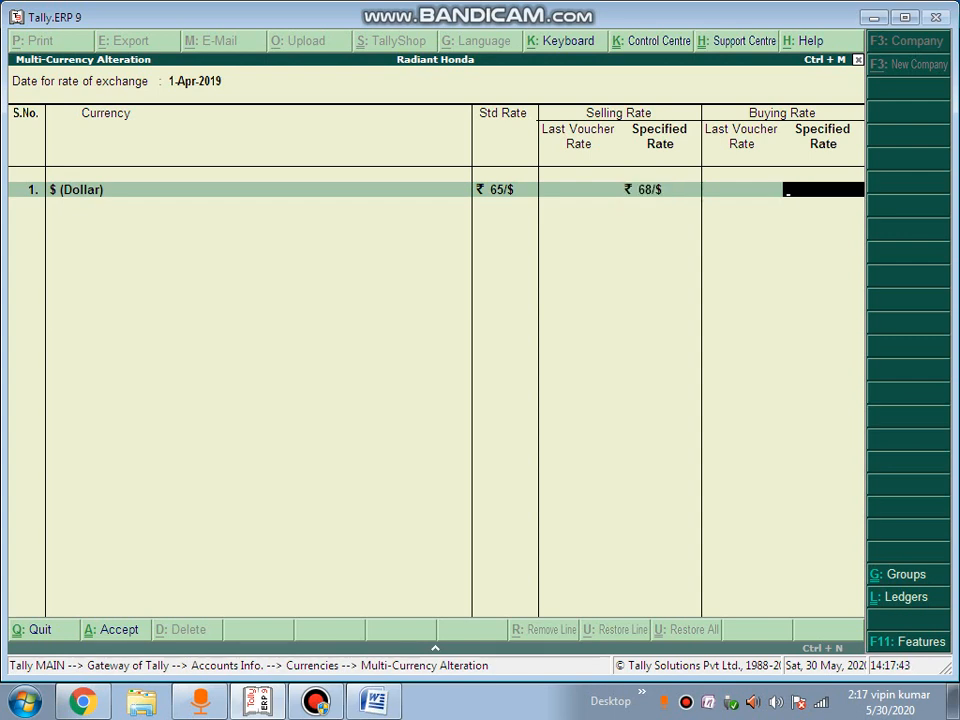
type("65")
key("Return")
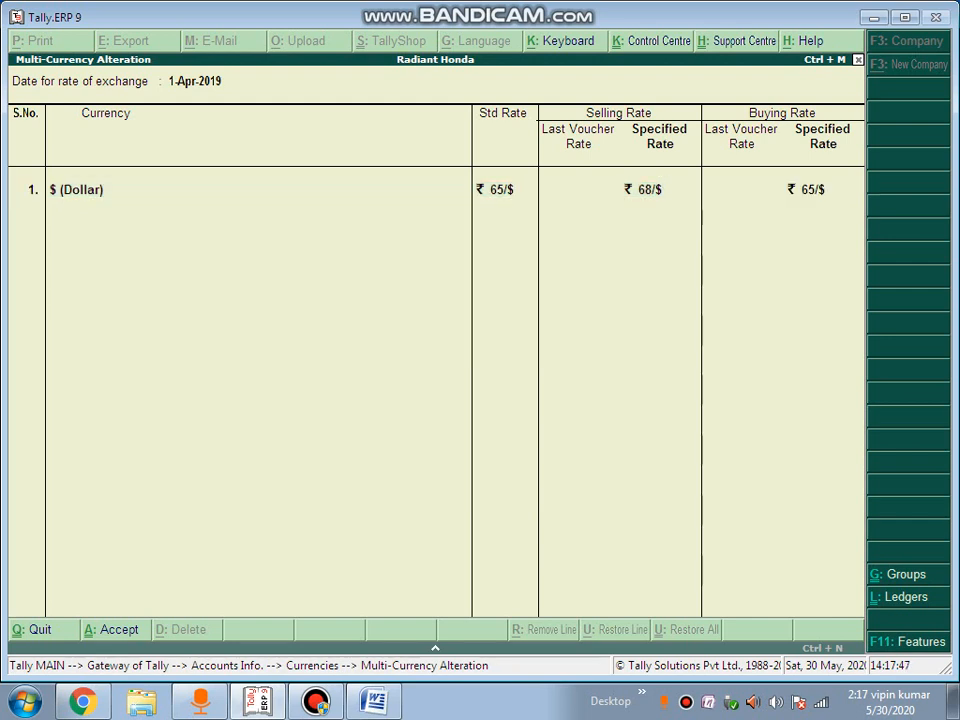
key("Return")
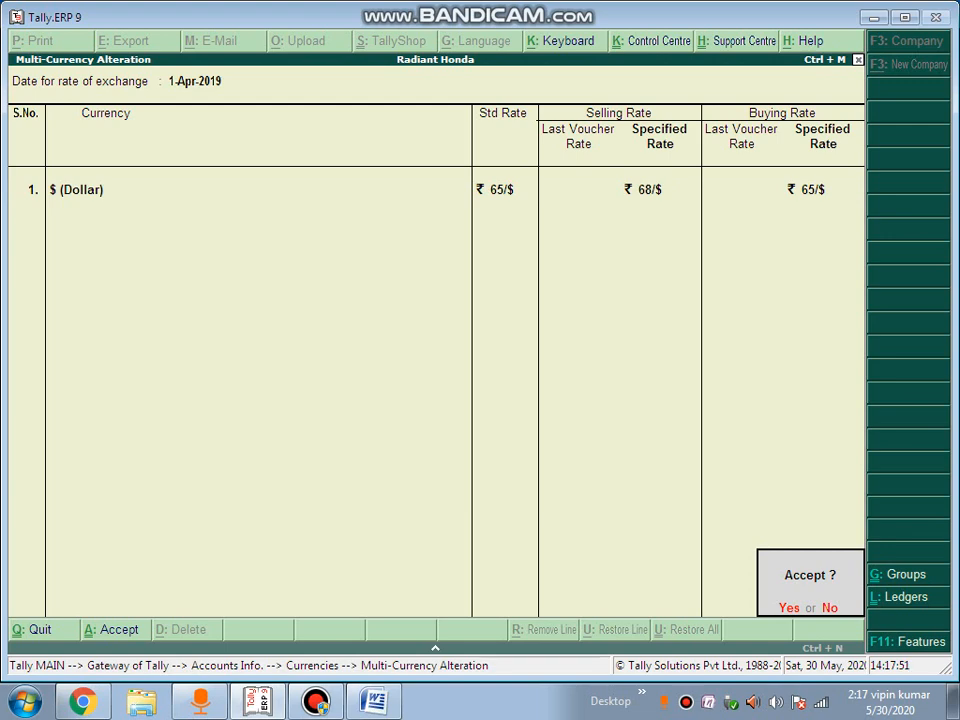
key("Return")
Return to the Gateway of Tally and open a new purchase voucher under Accounting Vouchers
key("Down")
key("Return")
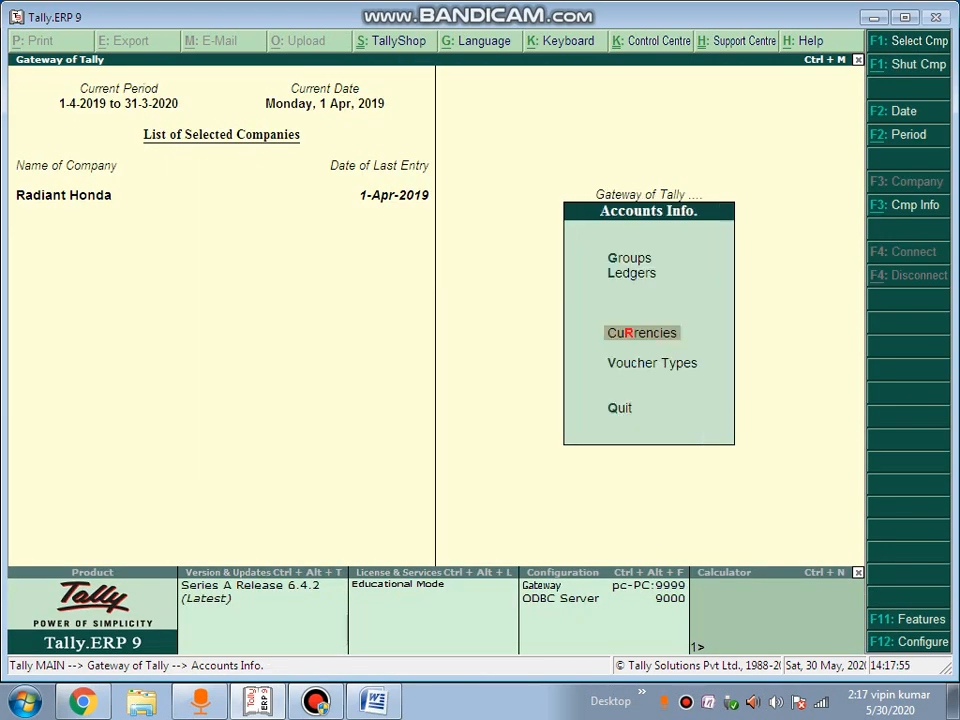
key("Down")
key("Down")
key("Return")
key("Down")
key("Down")
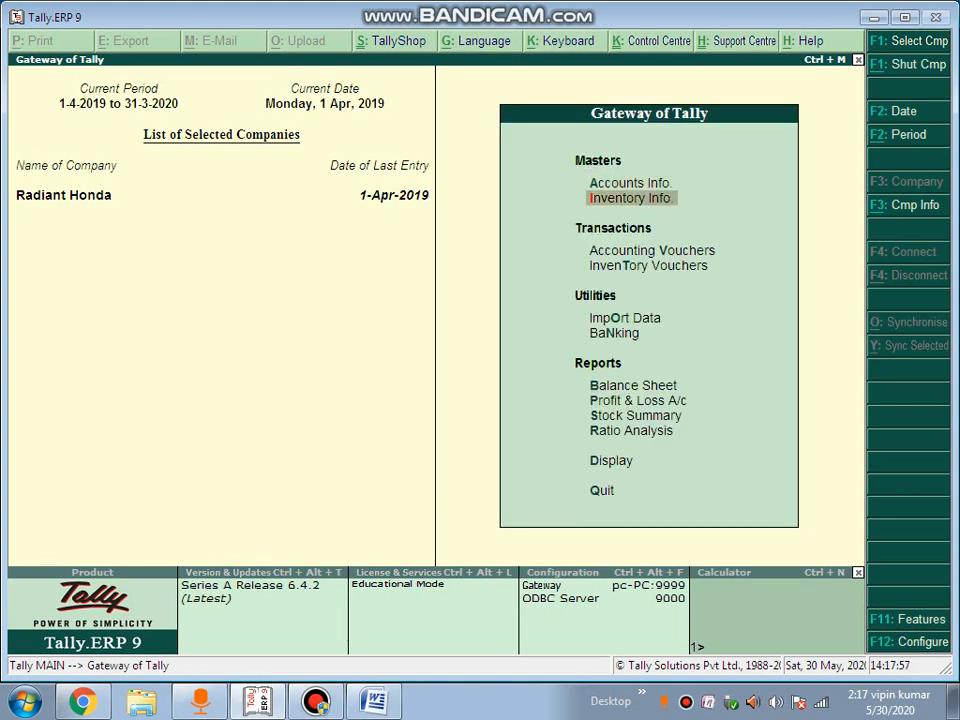
key("Return")
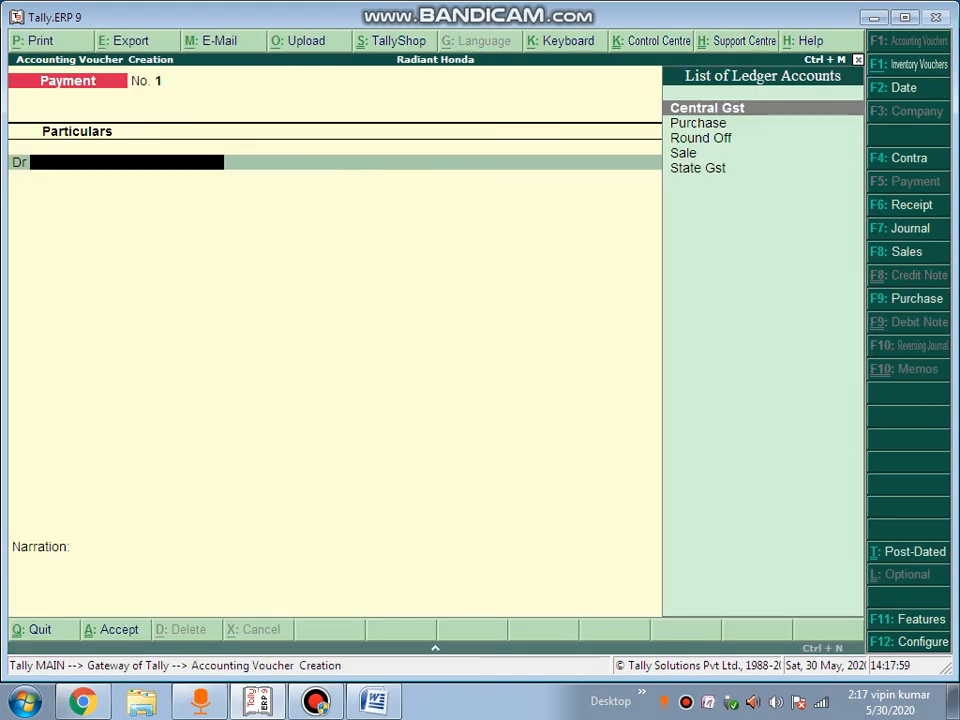
key("F9")
Fill in the purchase header with supplier invoice no. 78787, date 1-Apr-2019, party account Cash and ledger Purchase
type("78787")
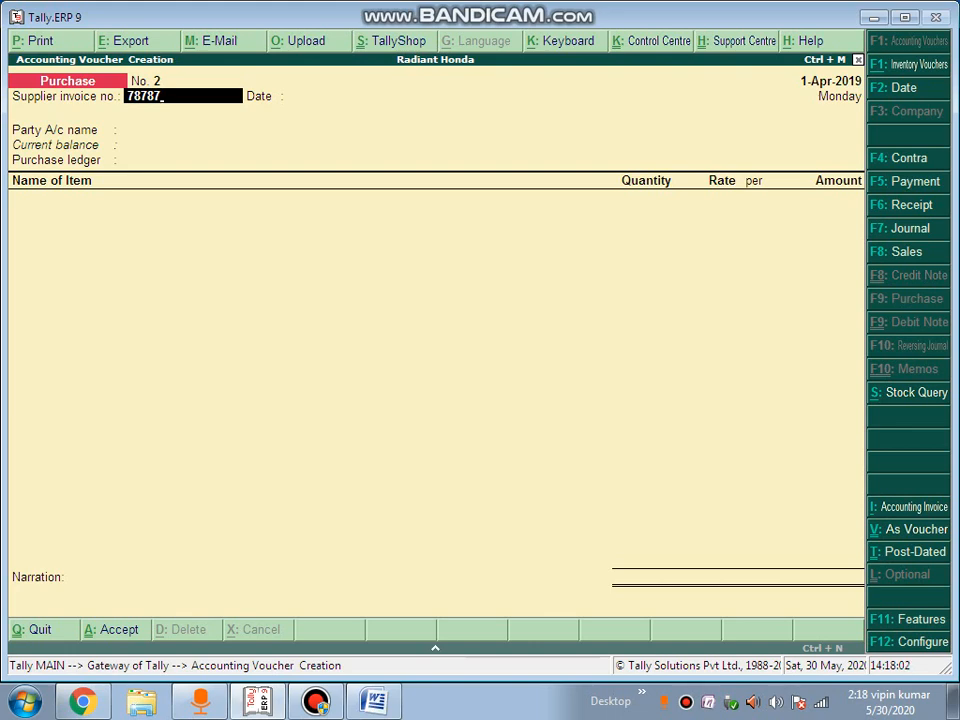
key("Return")
key("Return")
key("Return")
key("Return")
key("Return")
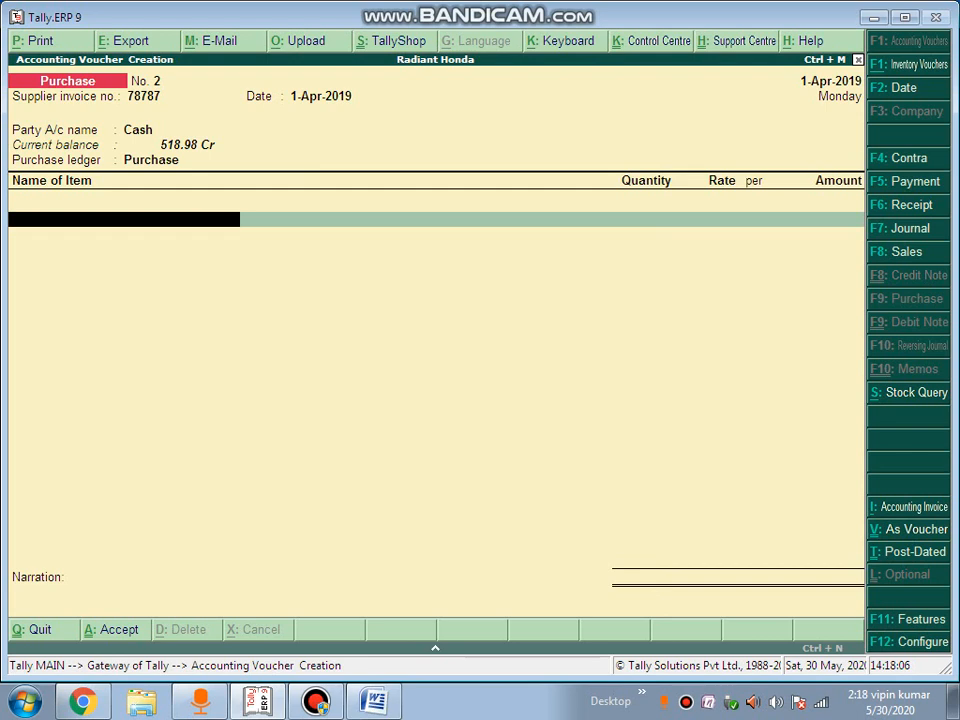
Add the stock item Scooter Engine Oil 10w30 to the purchase voucher with a quantity of 1 nos
type("T")
key("Down")
key("Down")
key("Down")
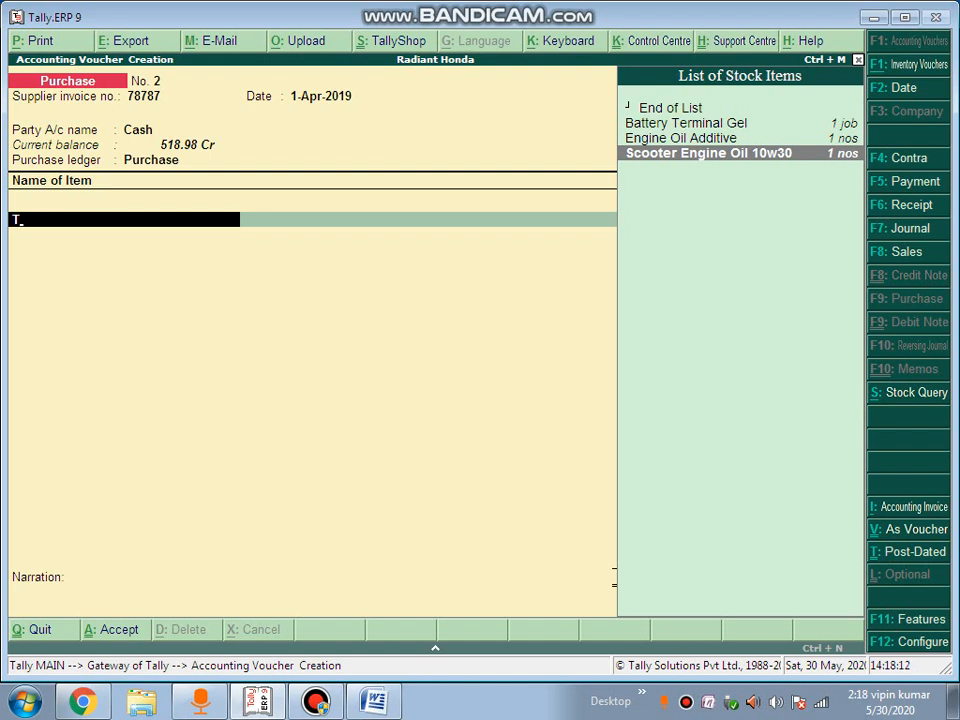
key("Up")
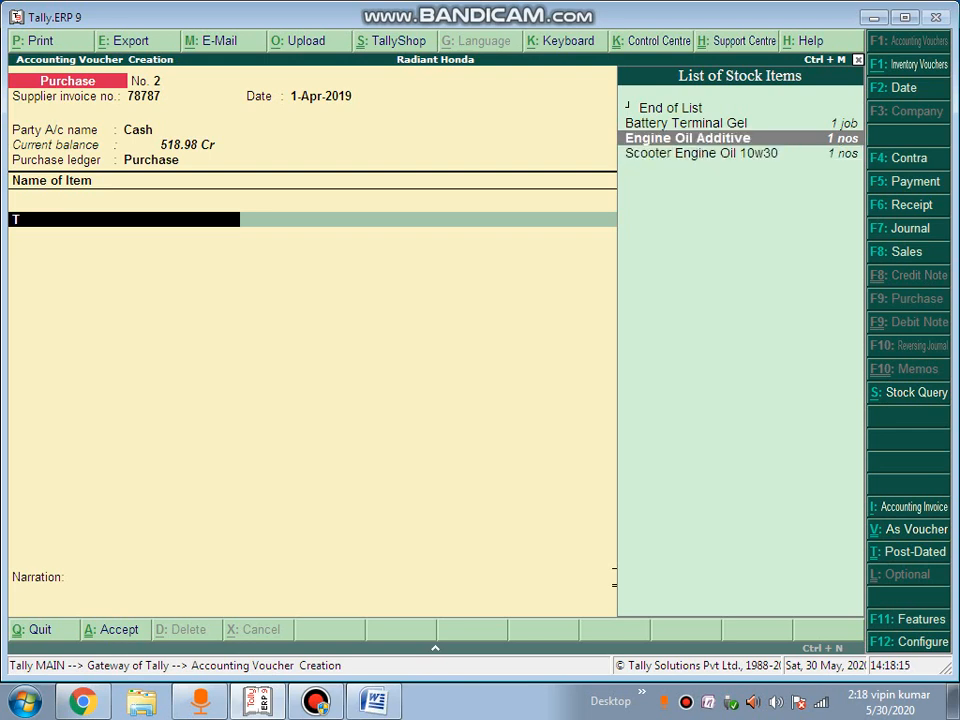
key("Up")
key("Down")
key("Down")
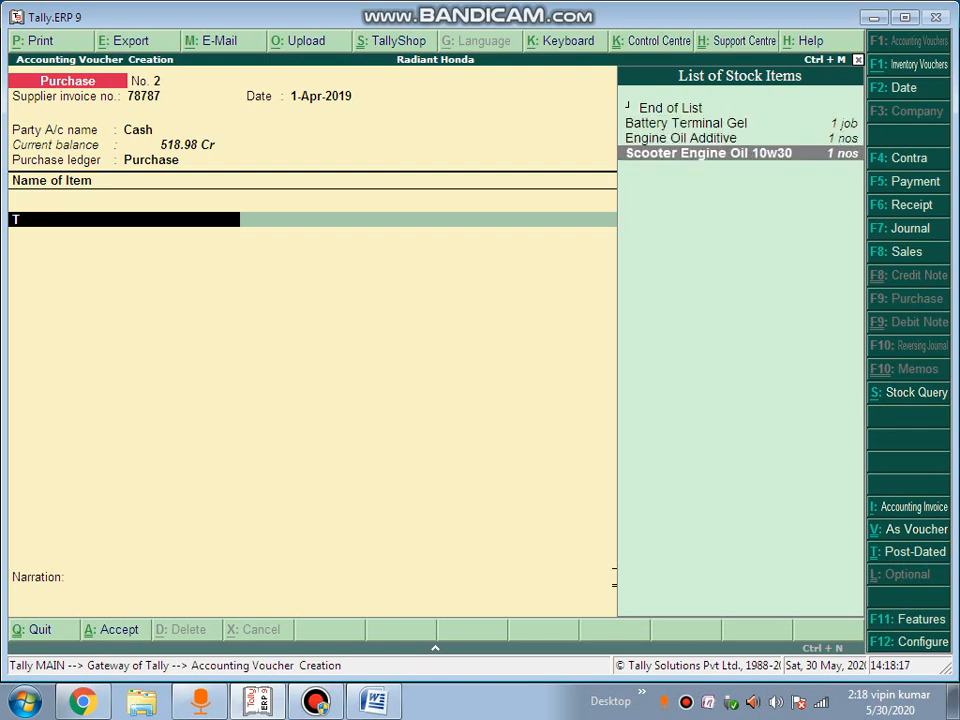
key("Return")
type("1")
key("Return")
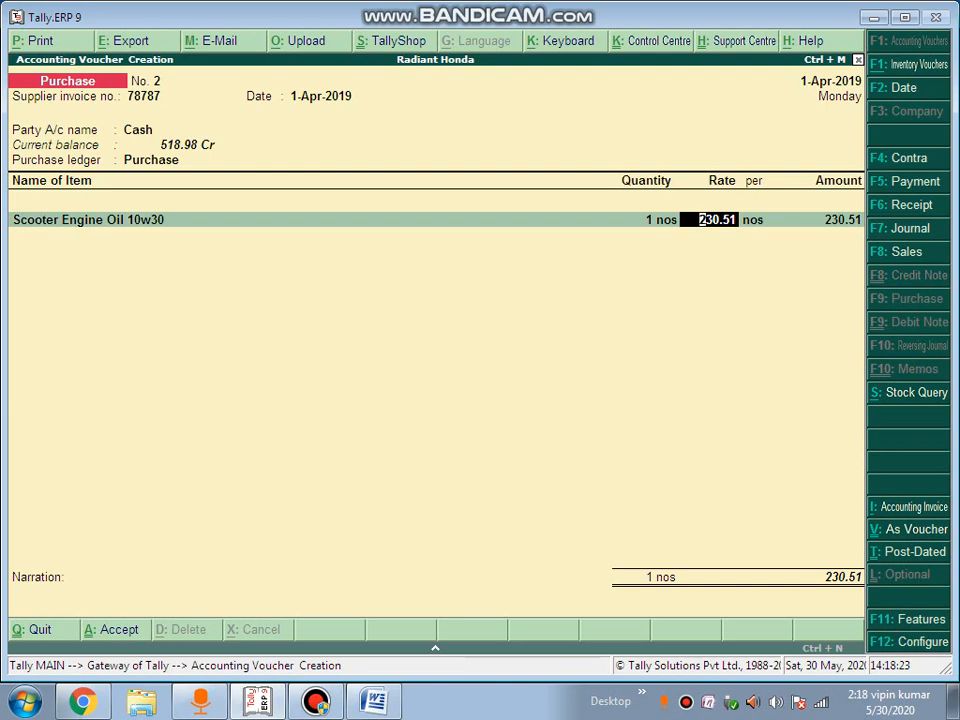
Set the engine oil's rate to $100 per nos and accept the forex rate of exchange of ₹ 65/$
key("Delete")
key("Delete")
key("Delete")
key("Delete")
key("Delete")
key("Delete")
type("4")
key("BackSpace")
type("$100")
key("Return")
key("Return")
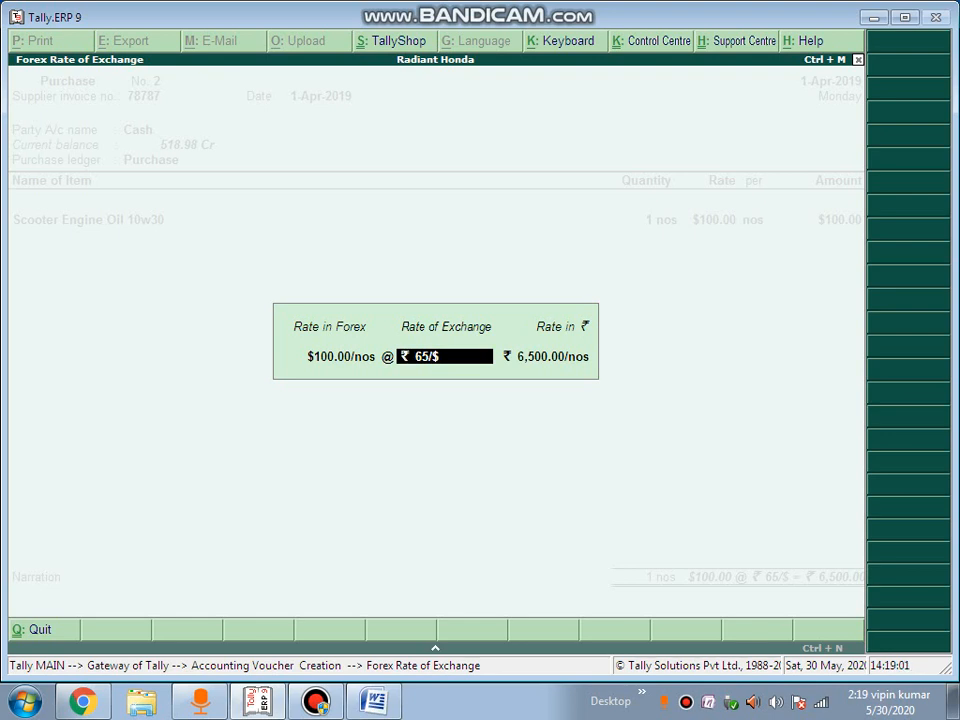
key("Return")
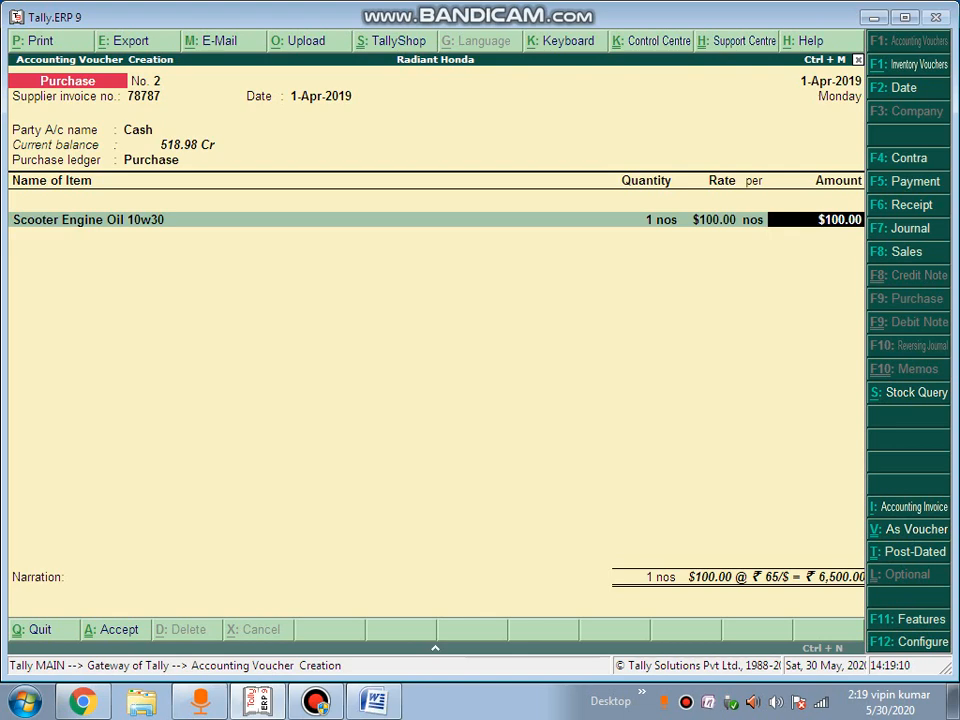
Open the zoomed print preview of the dollar purchase invoice and examine its rate, amount and amount in words
key("alt+p")
key("Return")
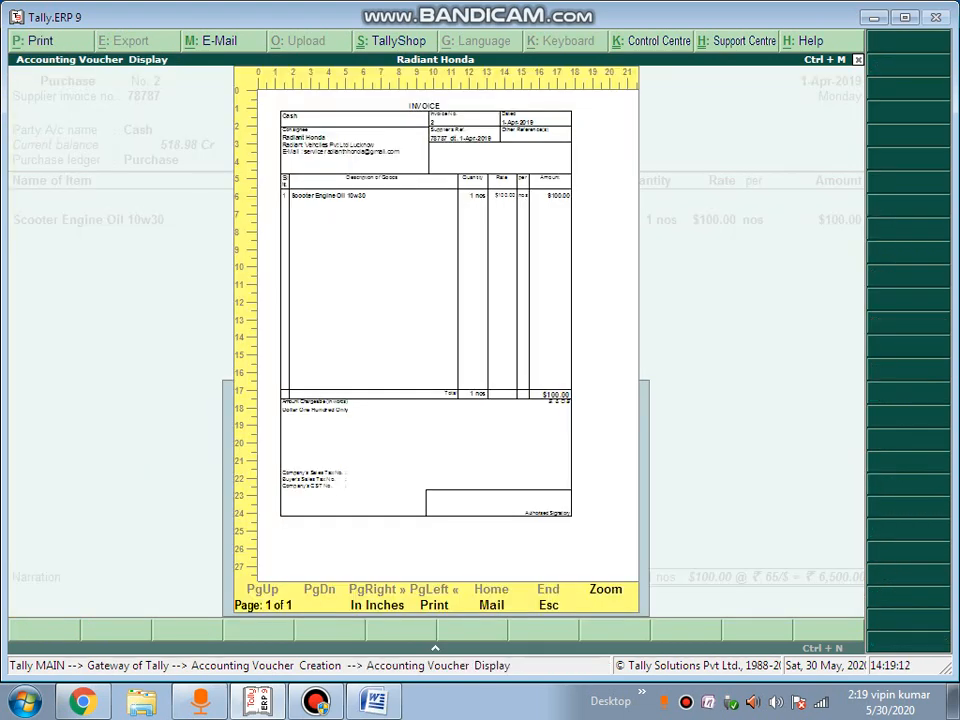
key("Return")
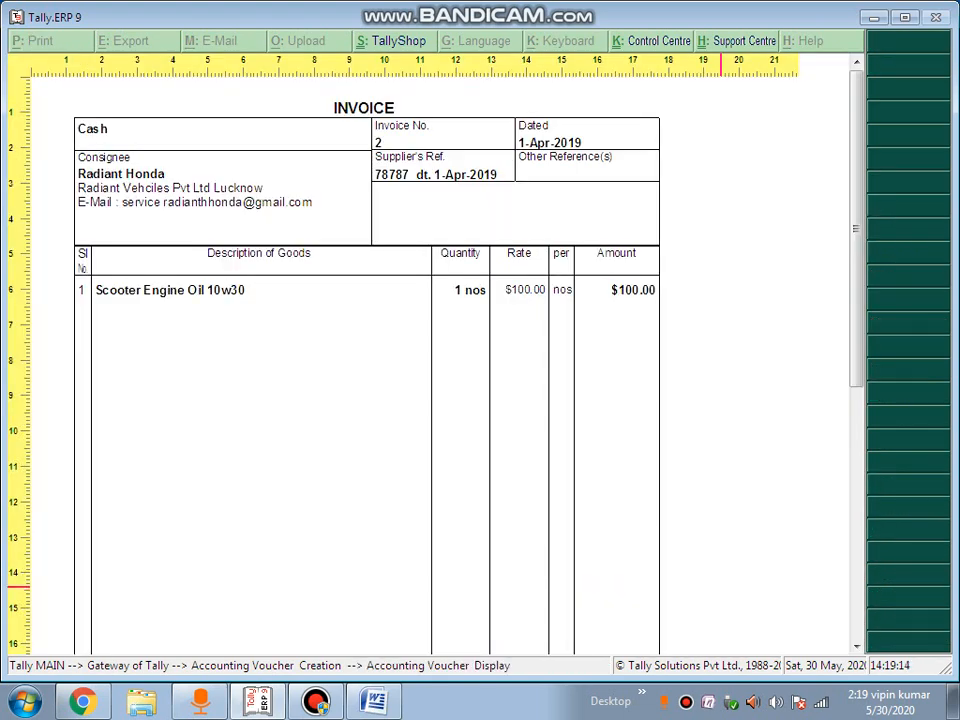
scroll(452, 393, "down", 11)
scroll(452, 393, "up", 10)
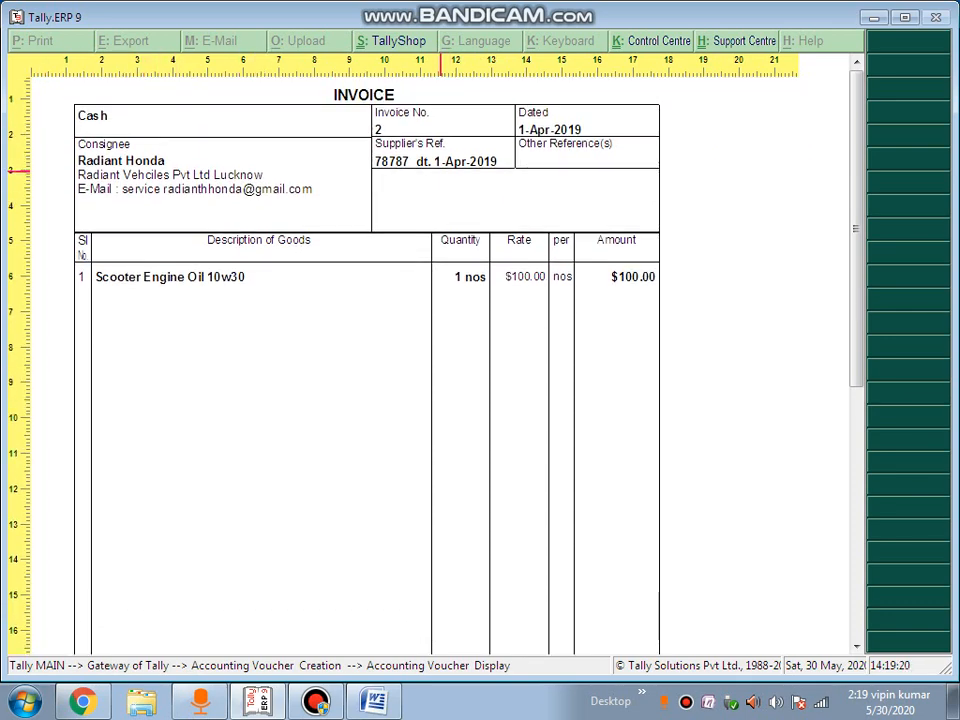
scroll(520, 210, "down", 2)
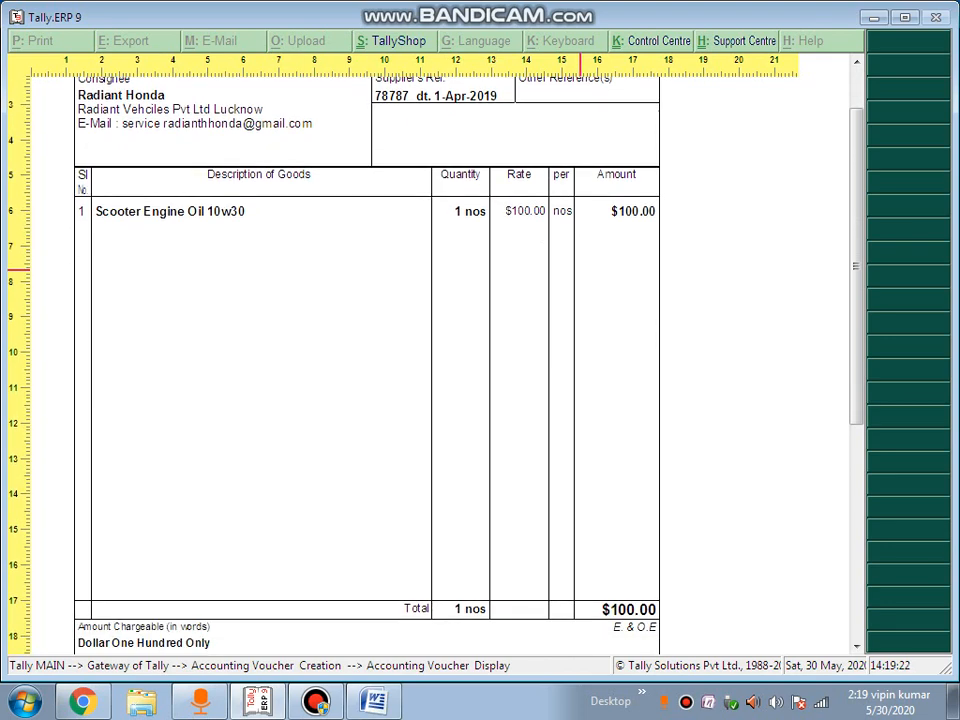
scroll(520, 350, "down", 10)
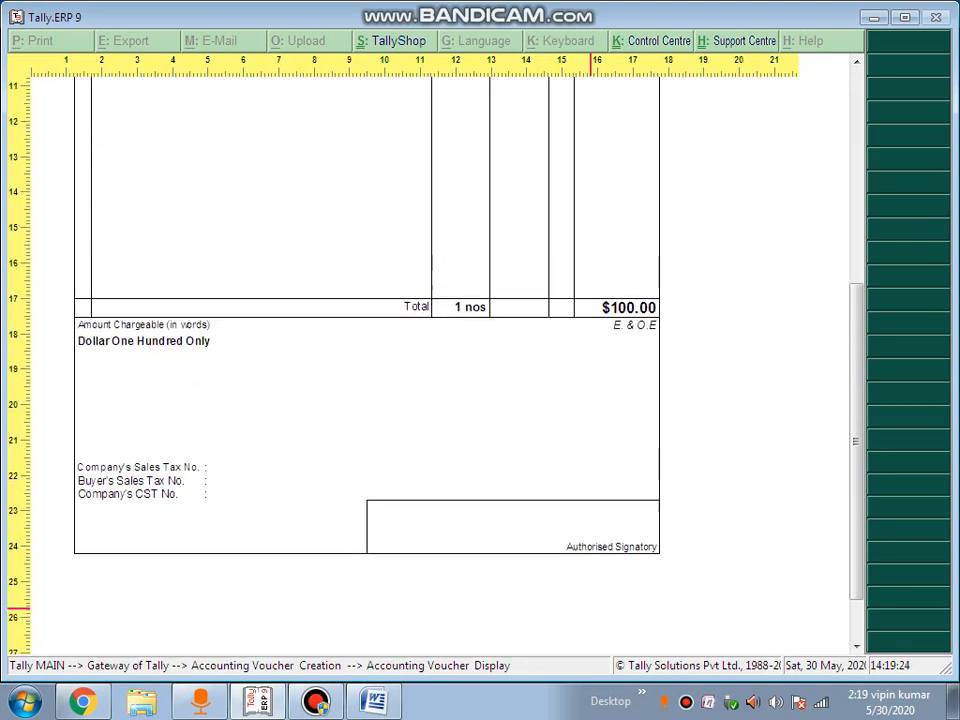
scroll(592, 607, "up", 12)
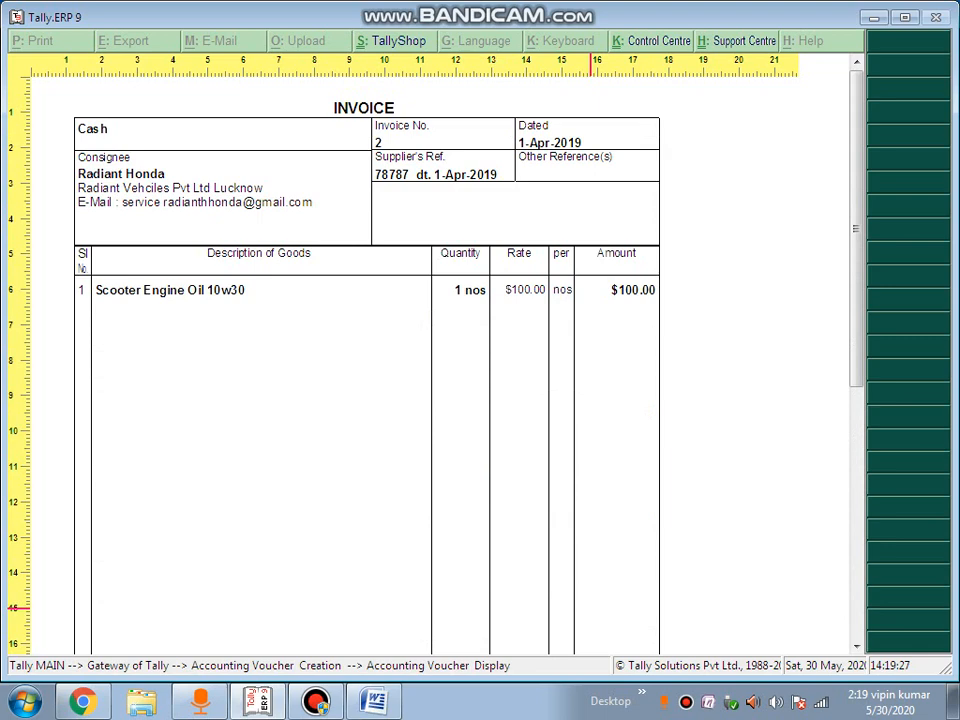
Close the invoice preview and quit the dollar purchase voucher without saving it, returning to the Gateway of Tally
key("Escape")
key("Escape")
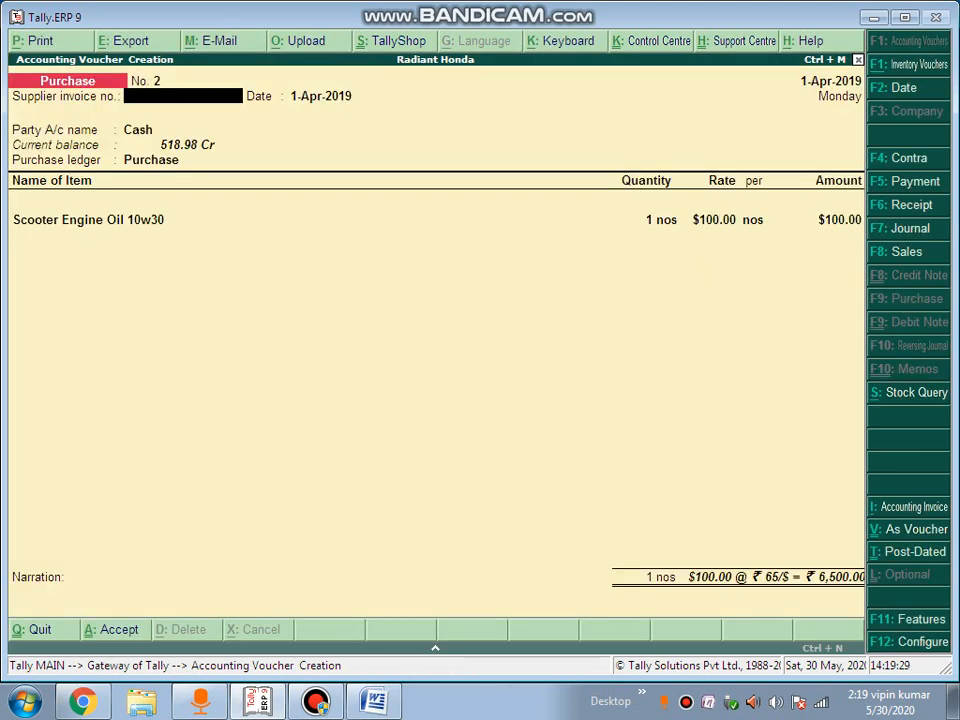
key("Escape")
key("y")
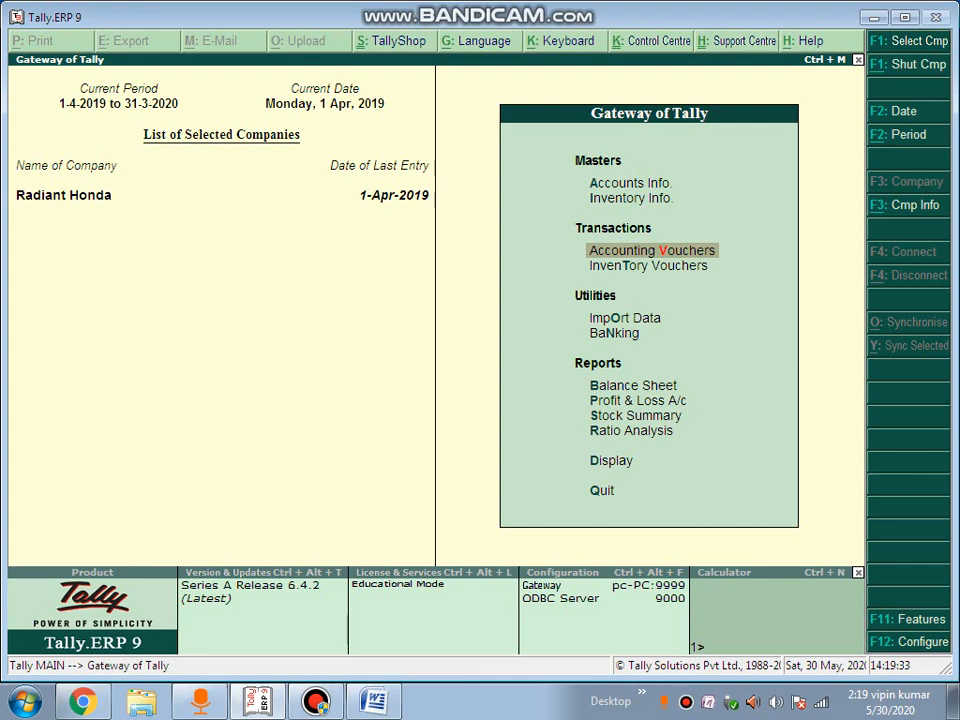
Switch to the Word document and highlight the multi-currency heading above the feature's description
key("alt+Tab")
left_click_drag(226, 240, 655, 283)
left_click_drag(660, 345, 258, 337)
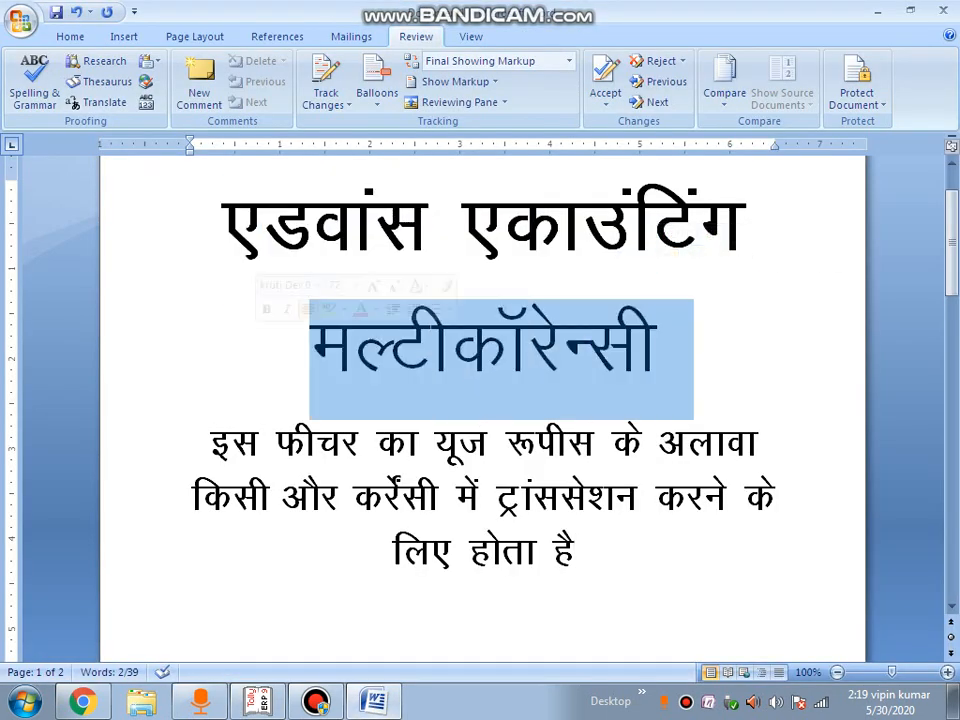
Switch back to Tally and open the Statistics report under Display, Statements of Accounts
left_click(258, 701)
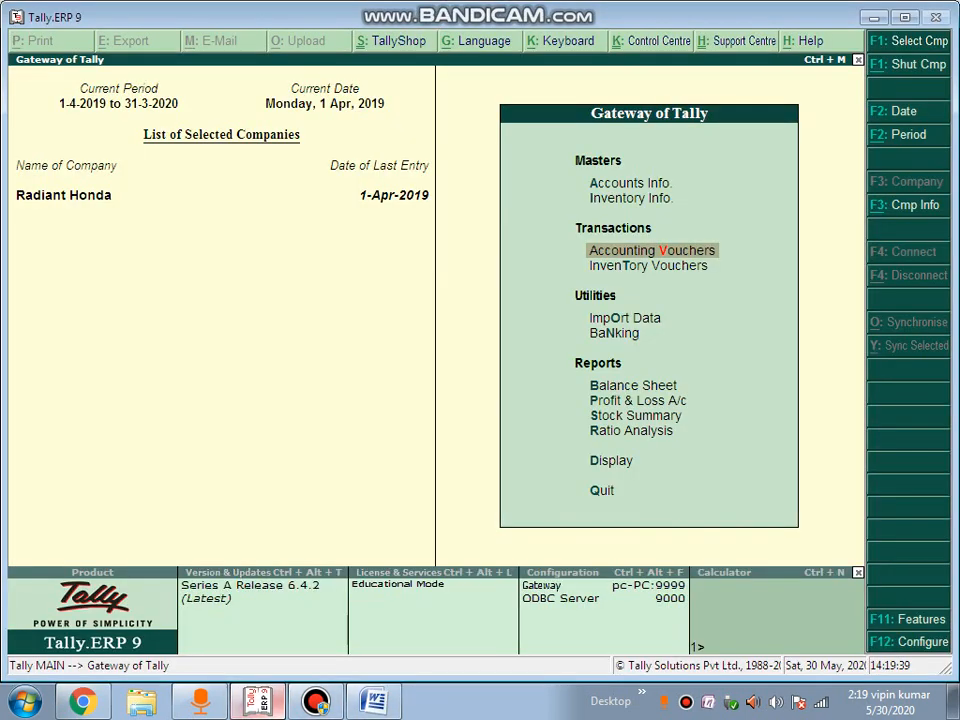
key("Down")
key("Down")
key("Down")
key("Down")
key("Down")
key("Down")
key("Down")
key("Down")
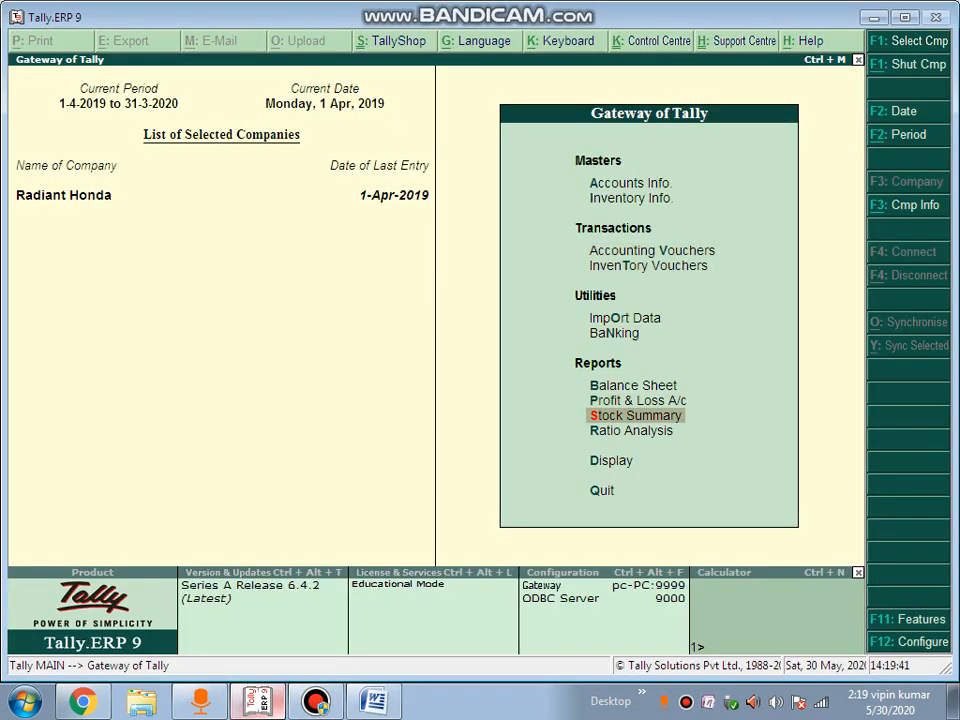
key("Return")
key("Down")
key("Down")
key("Down")
key("Return")
key("Down")
key("Return")
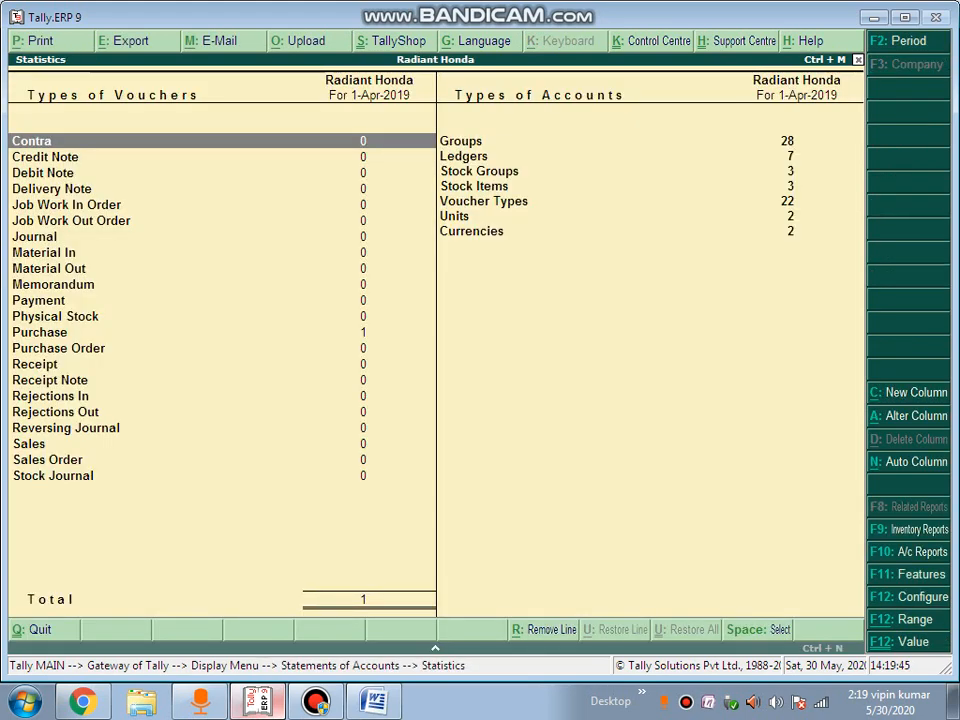
Drill down from the Purchase voucher type in Statistics to the list of purchase vouchers for April 2019
key("Down")
key("Down")
key("Down")
key("Down")
key("Down")
key("Down")
key("Down")
key("Down")
key("Down")
key("Down")
key("Down")
key("Down")
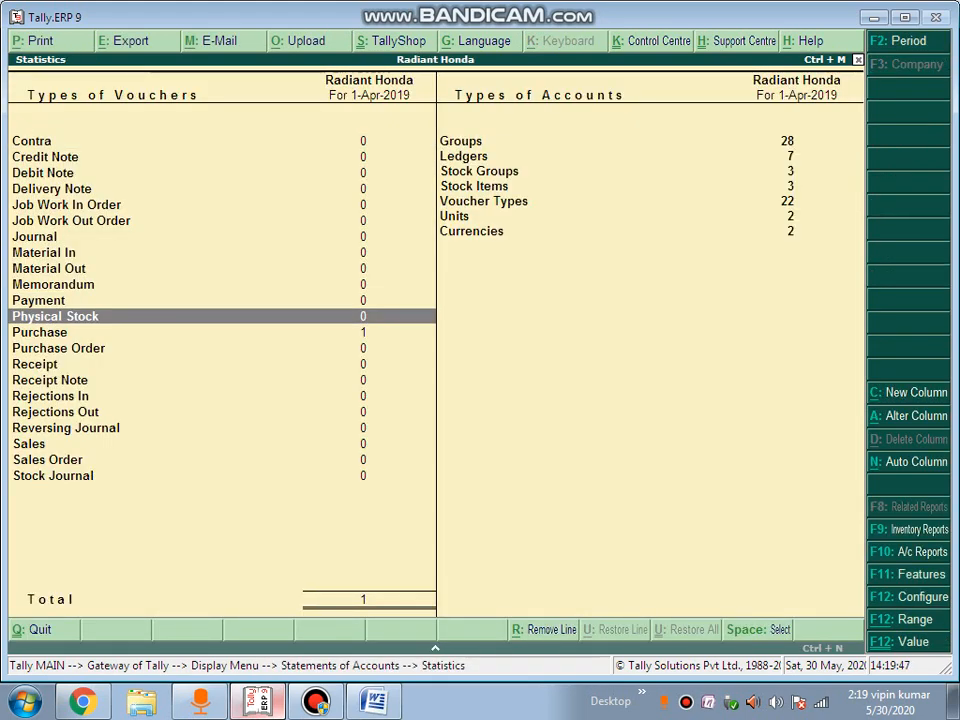
key("Return")
key("Return")
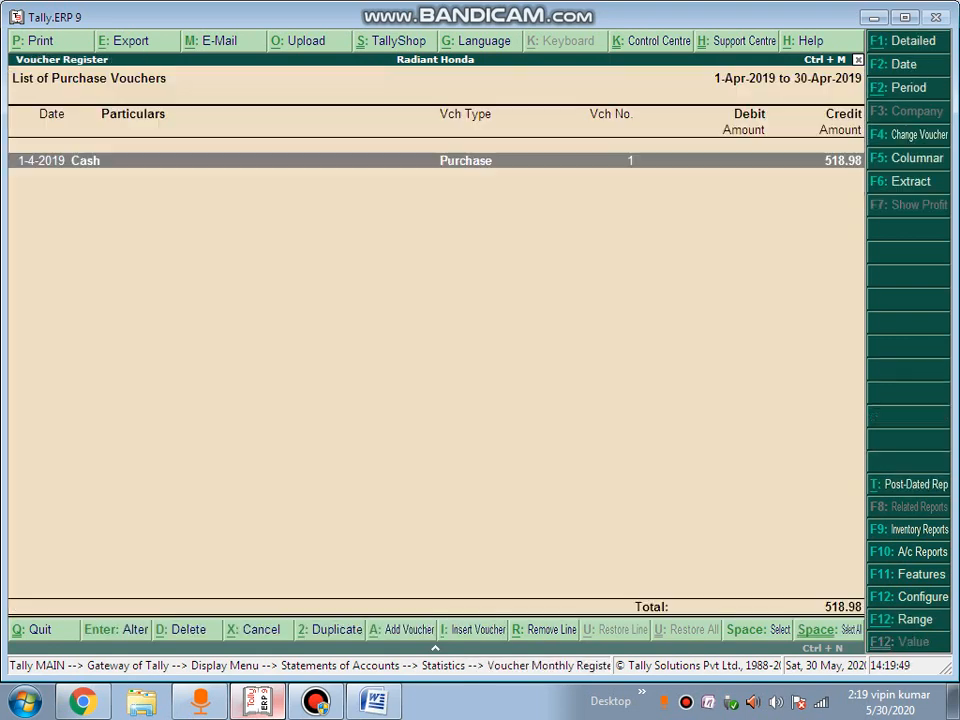
Open purchase voucher no. 1, examine the items and taxes in its zoomed invoice preview, and return to Statistics
key("Return")
key("alt+p")
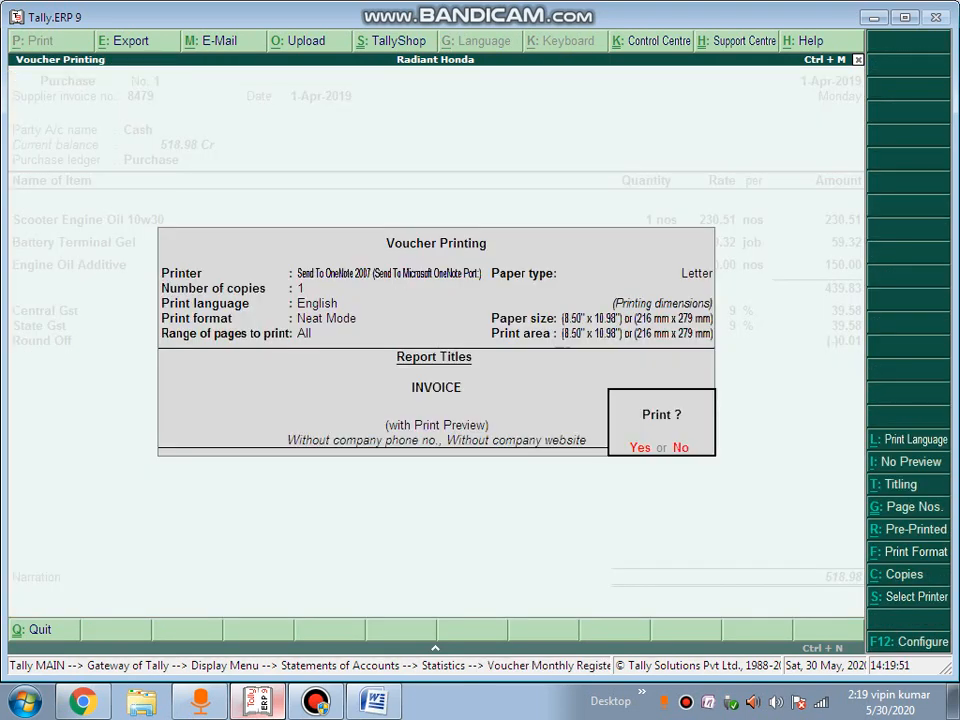
key("Return")
key("Return")
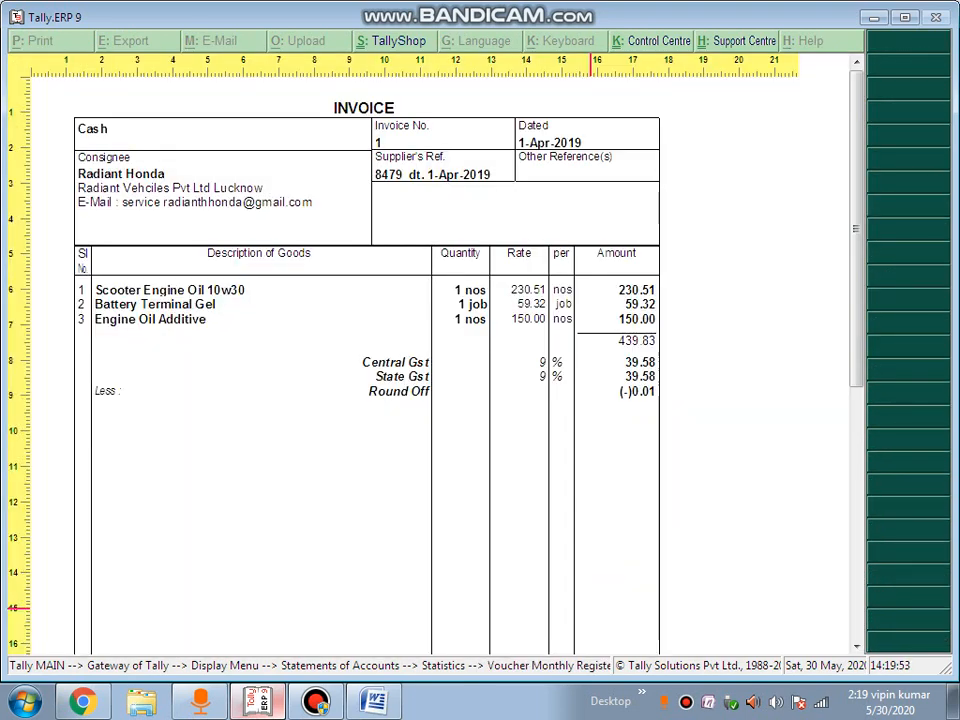
scroll(303, 535, "down", 1)
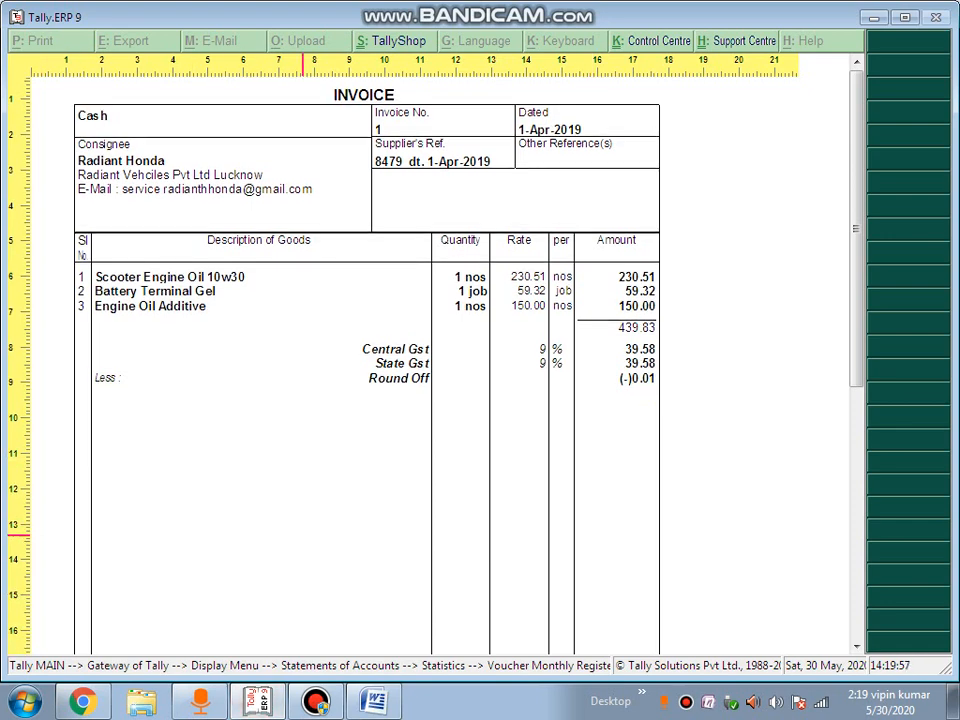
key("Escape")
key("Escape")
key("Escape")
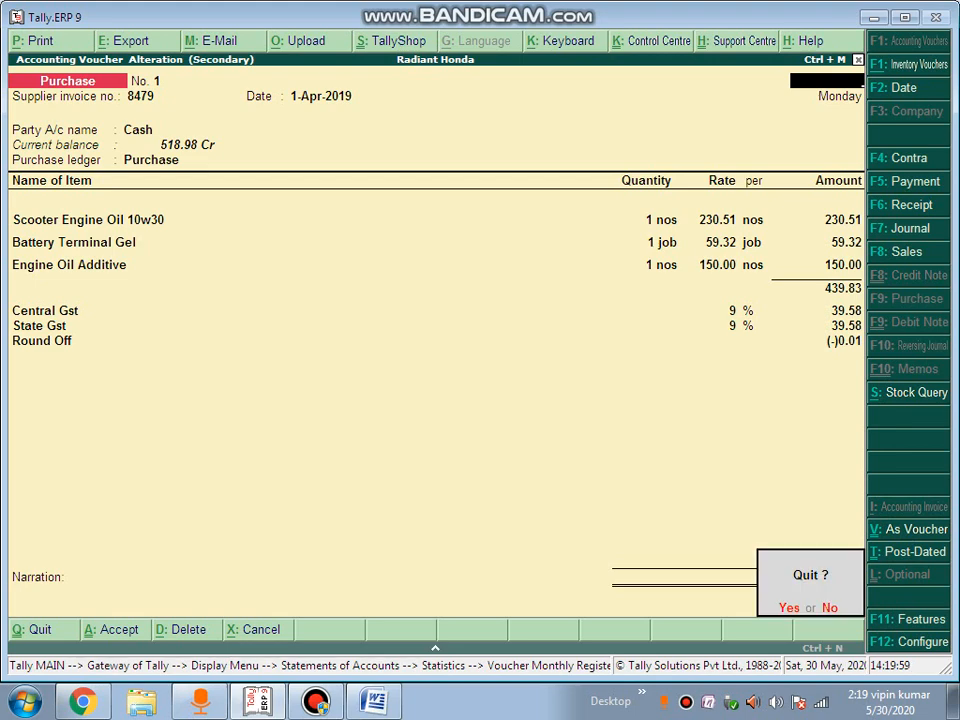
key("Return")
key("Escape")
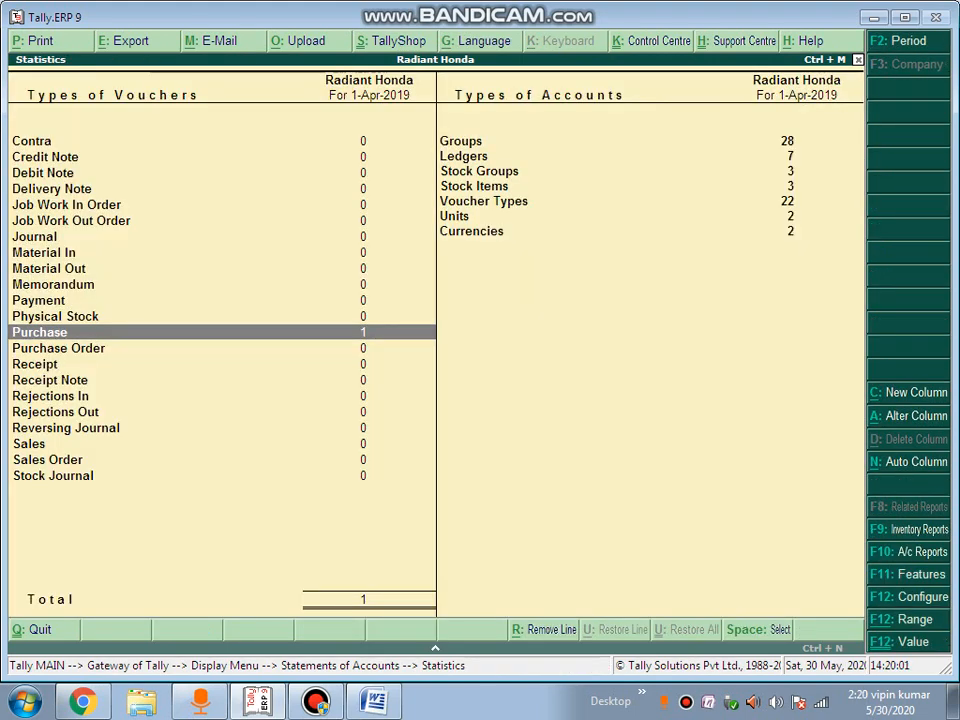
Reopen purchase voucher no. 1, examine the rupee total in its zoomed invoice preview, and close back to Statistics
key("Return")
key("Return")
key("Return")
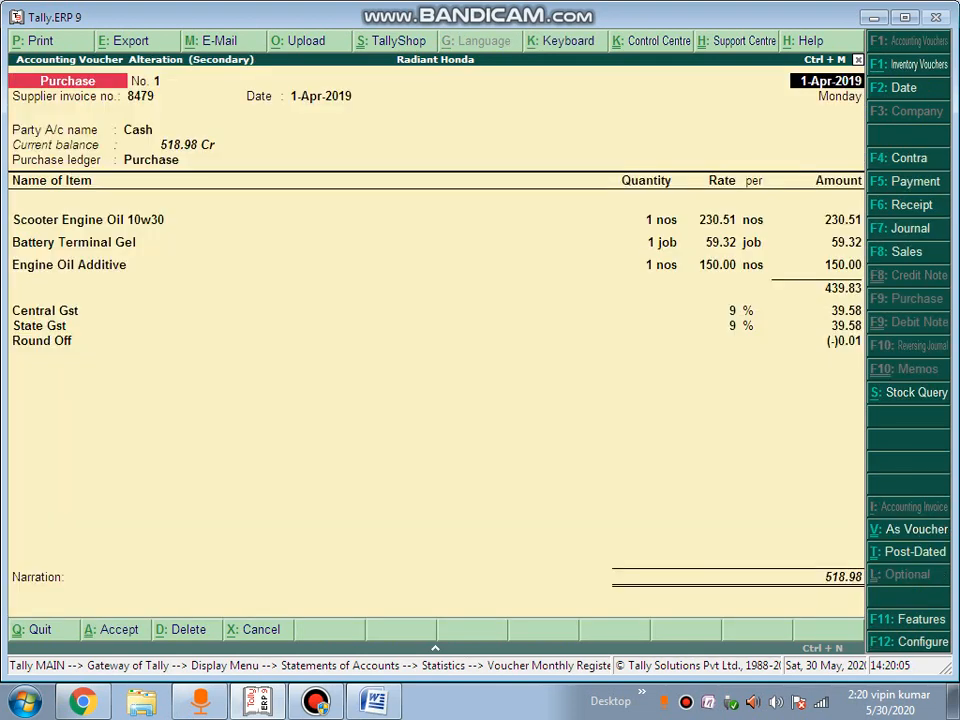
key("alt+p")
key("Return")
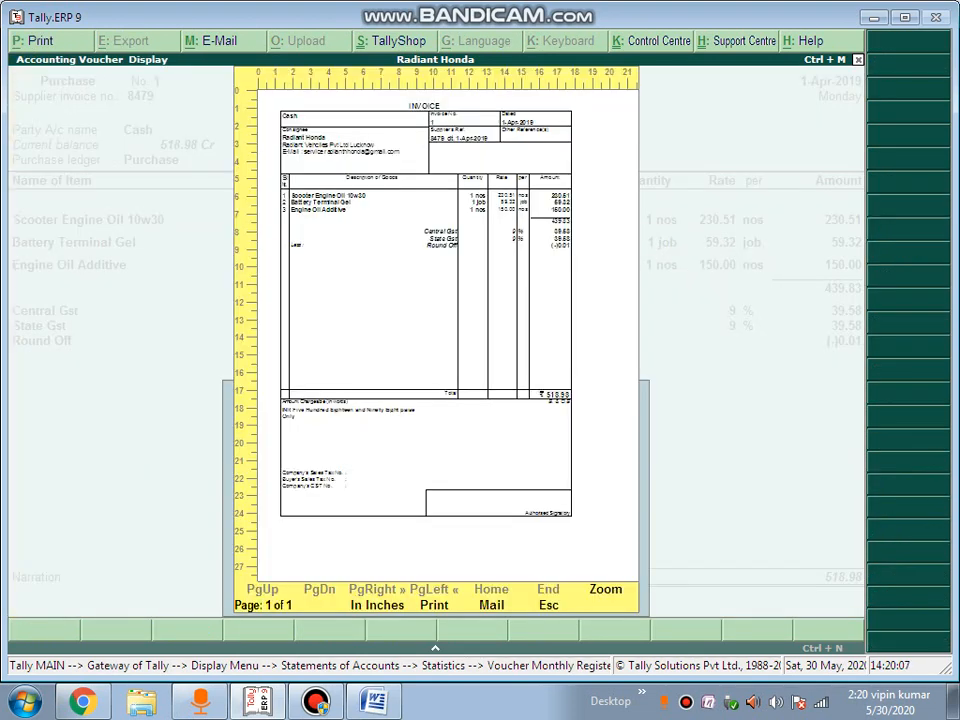
key("alt+z")
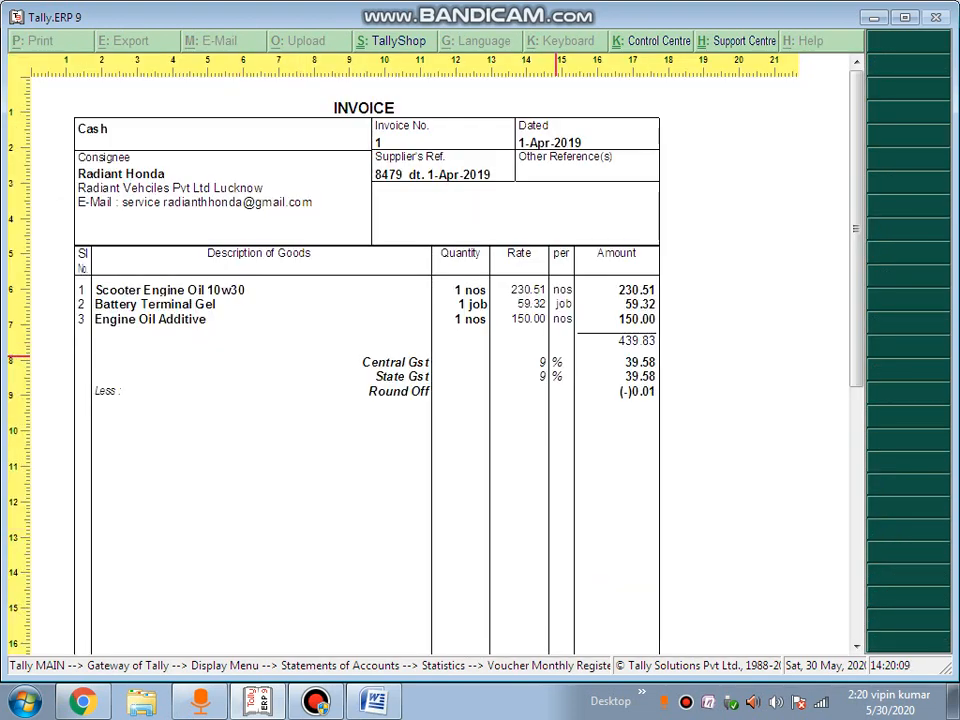
scroll(418, 360, "down", 2)
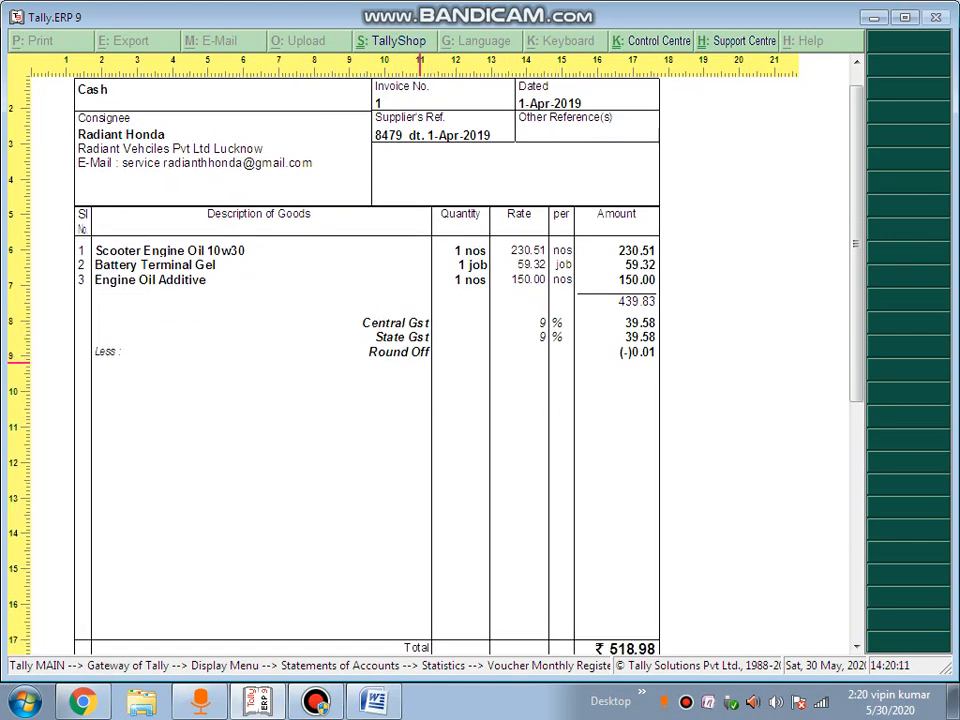
scroll(455, 368, "down", 1)
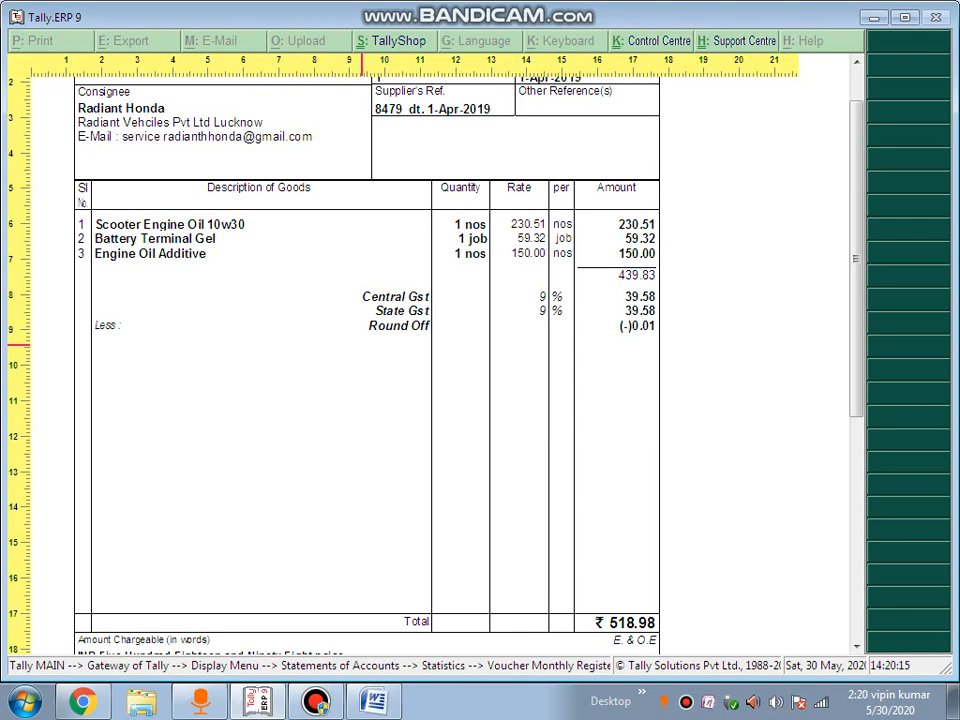
key("Escape")
key("Escape")
key("Return")
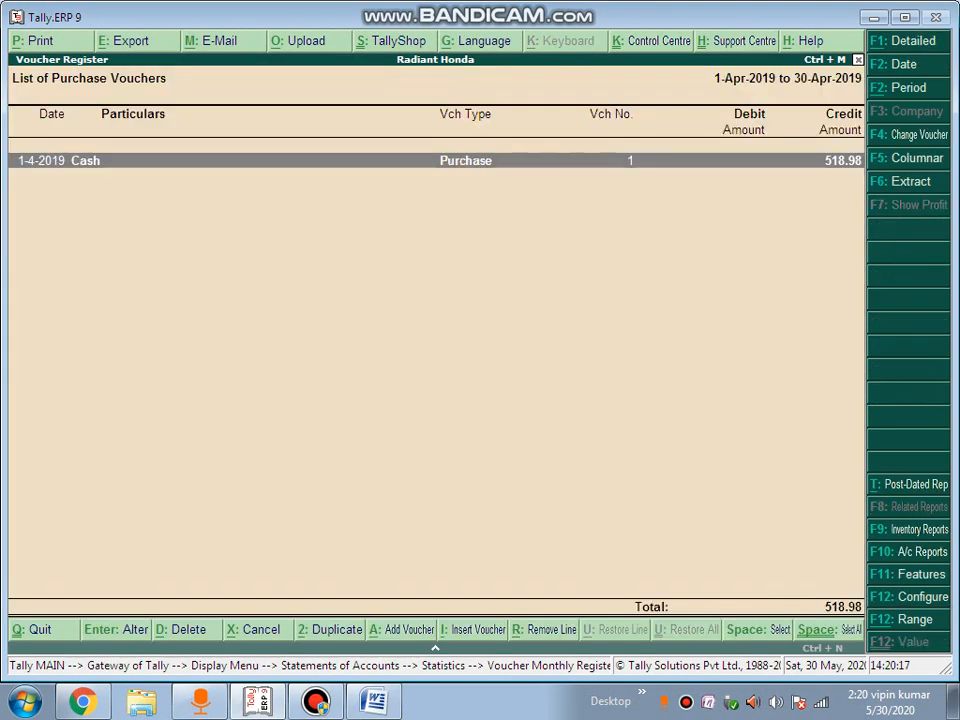
key("Escape")
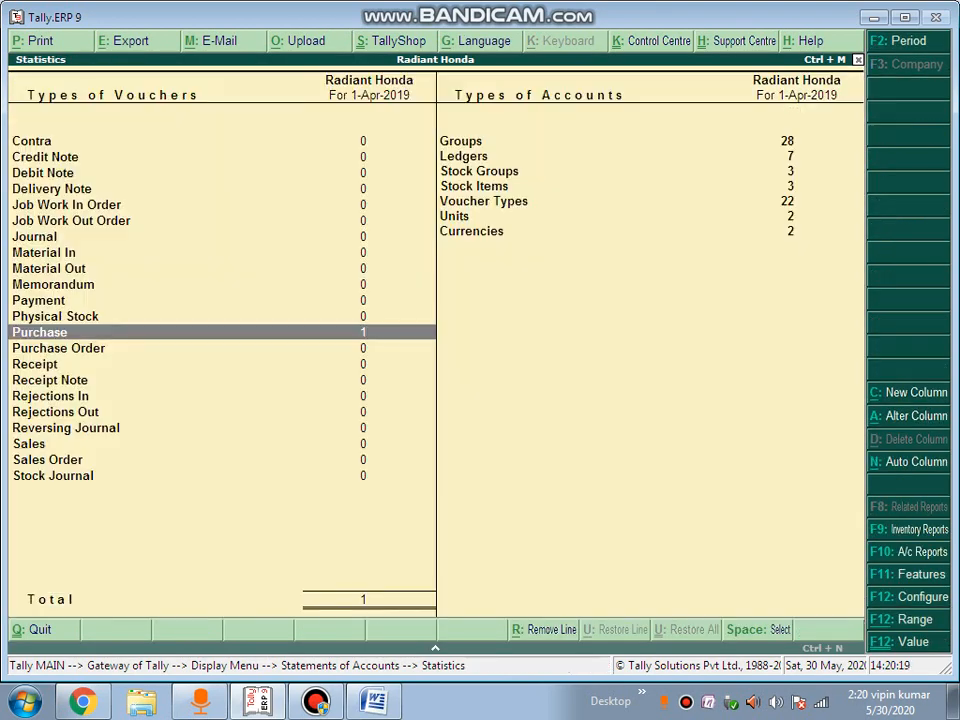